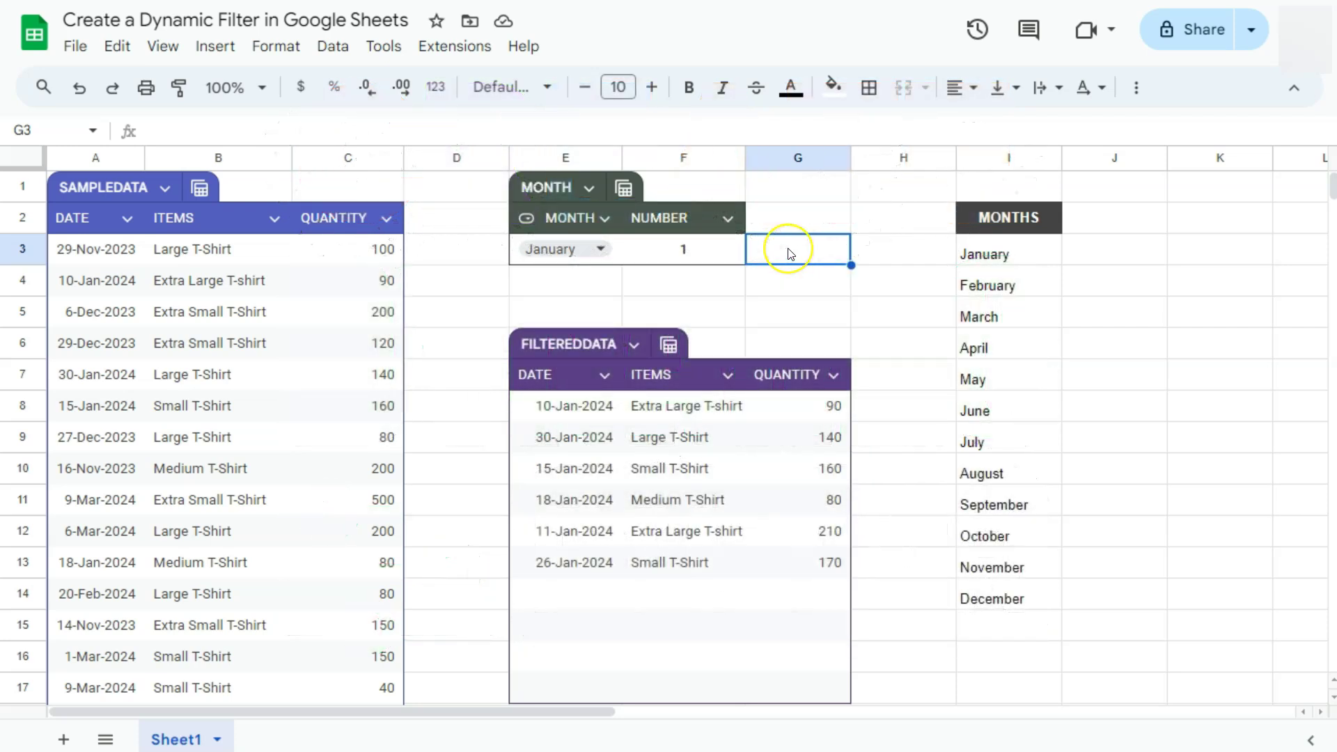
# Try November, December and March in the E3 month dropdown, then select E3
pyautogui.click(600, 251)
pyautogui.click(557, 615)
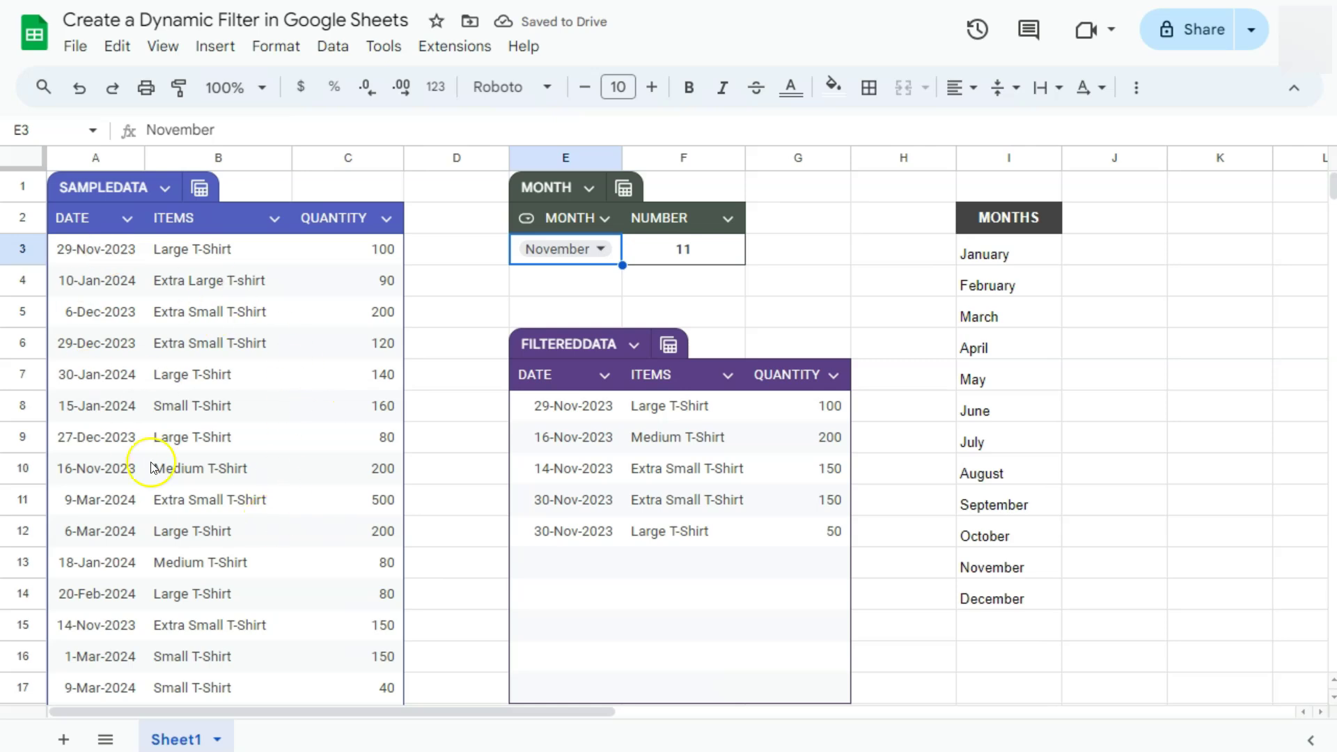
pyautogui.press('Right')
pyautogui.press('Right')
pyautogui.press('Down')
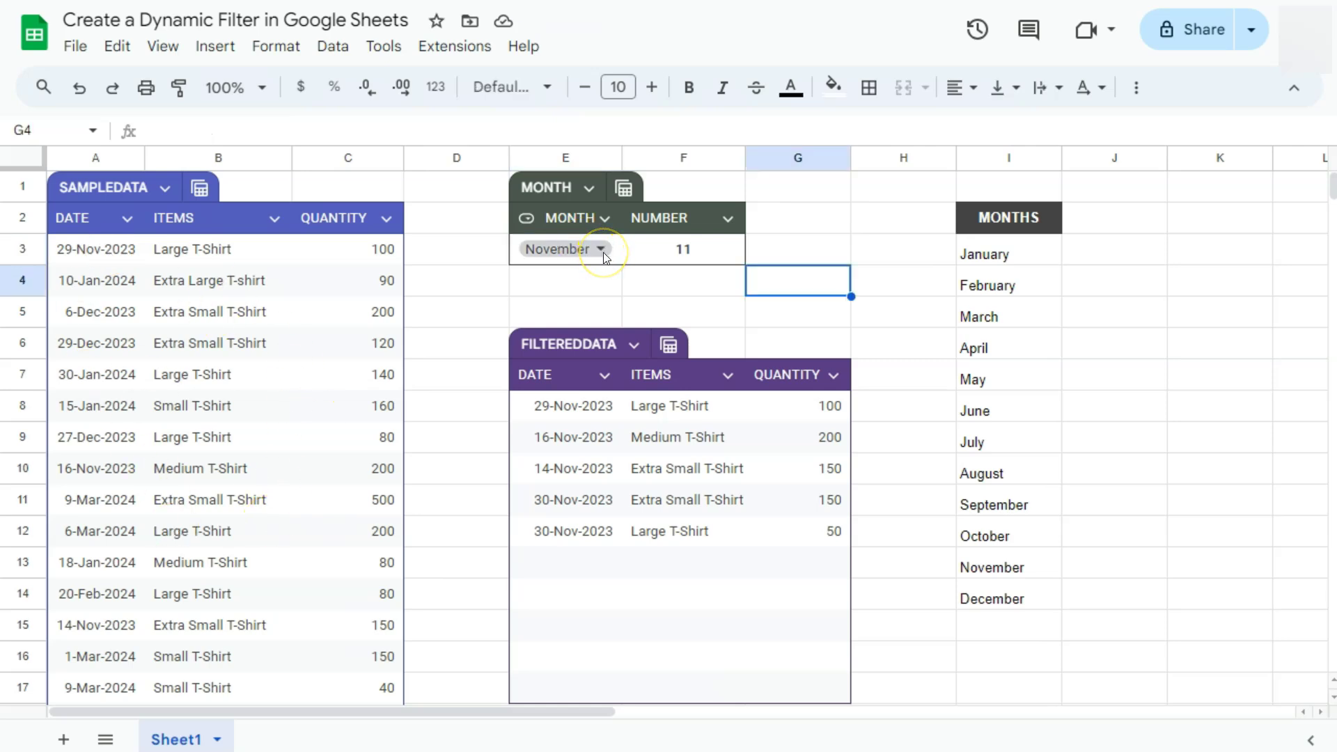
pyautogui.click(603, 252)
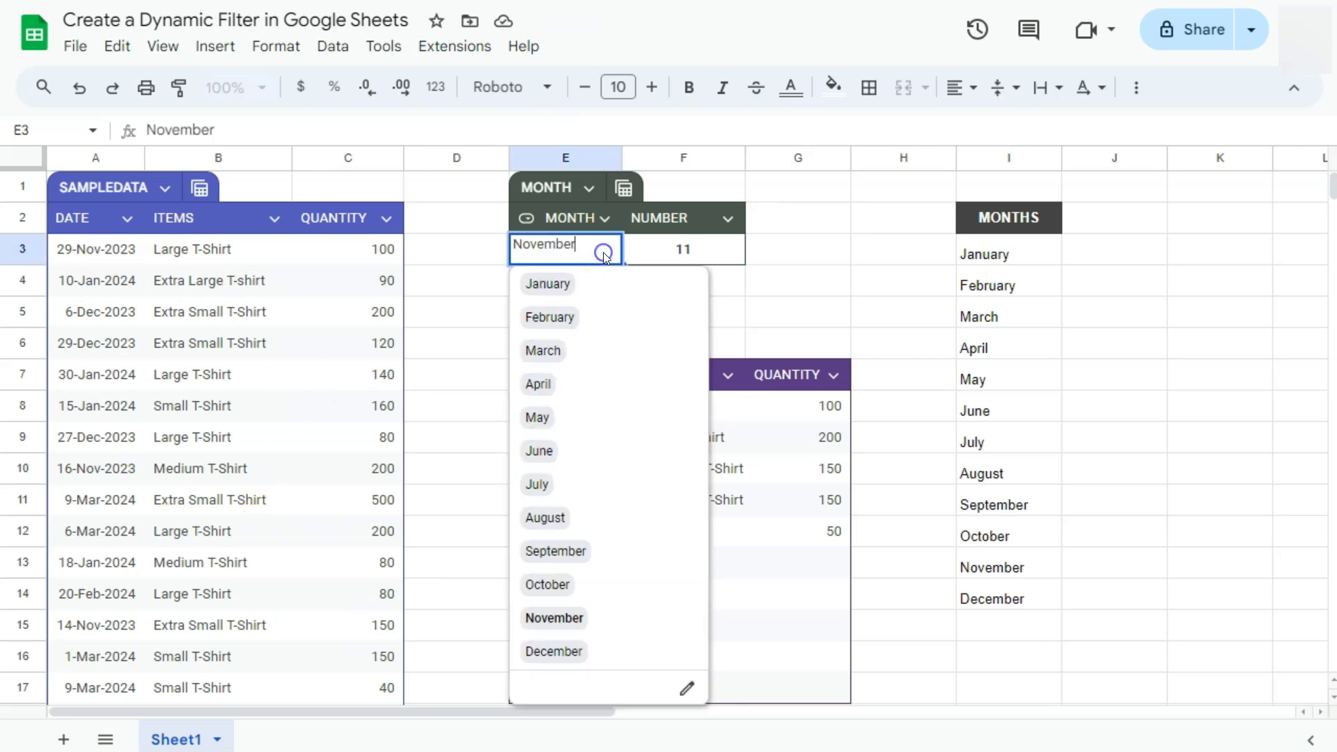
pyautogui.click(568, 648)
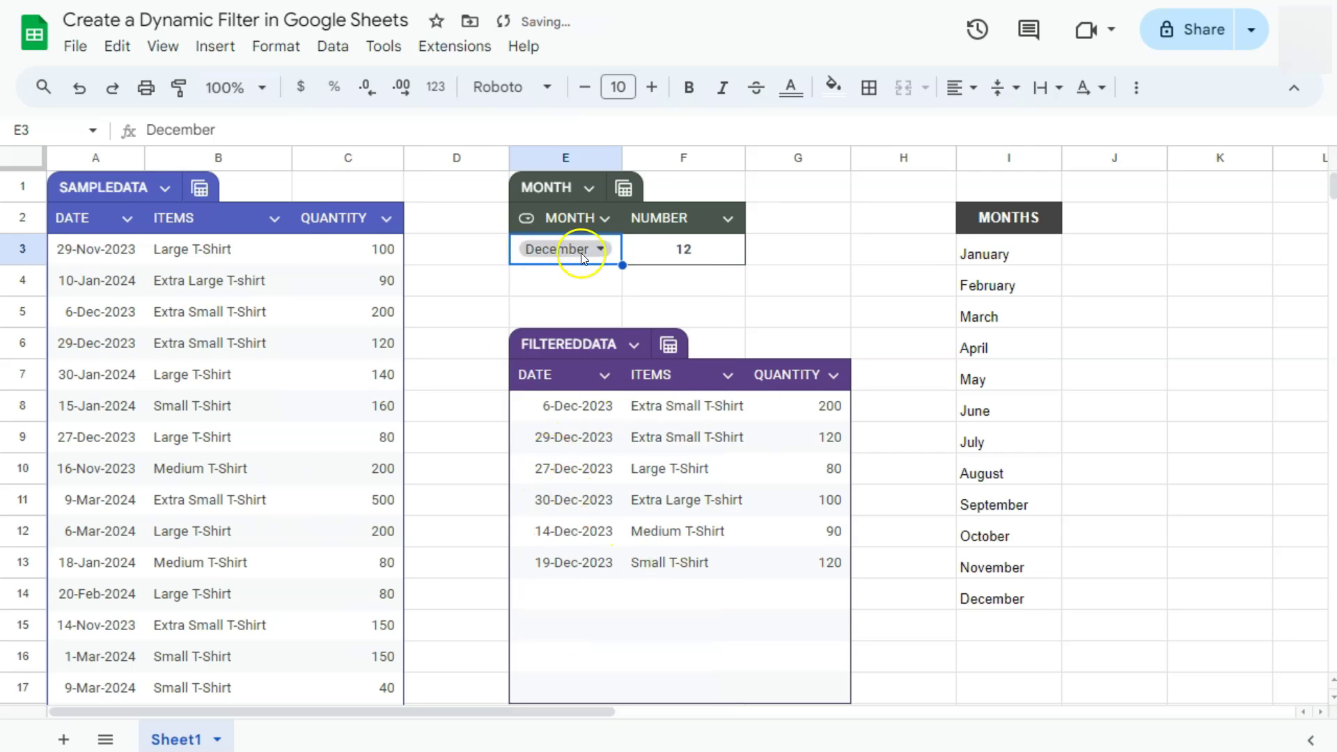
pyautogui.click(603, 256)
pyautogui.click(546, 347)
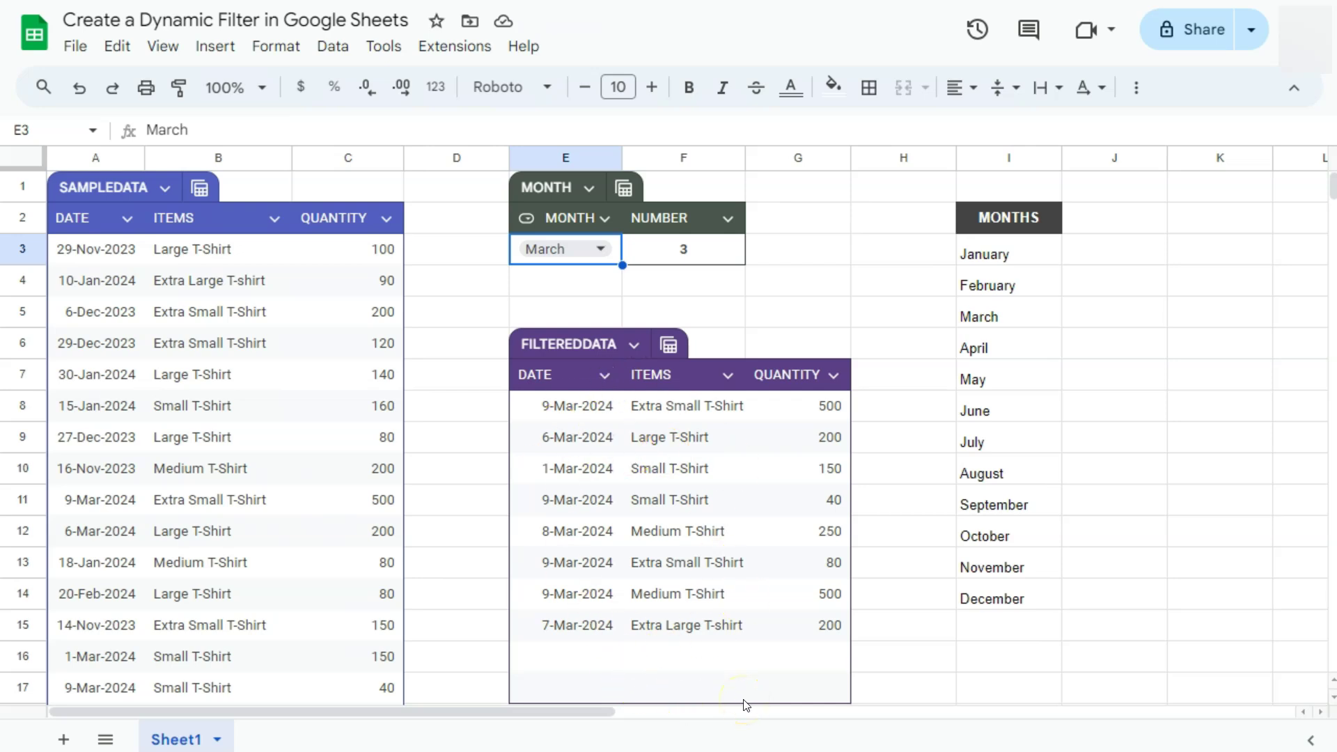
pyautogui.click(695, 277)
# Clear the month and its dropdown from E3 with undo
pyautogui.click(575, 255)
pyautogui.hotkey('ctrl', 'z')
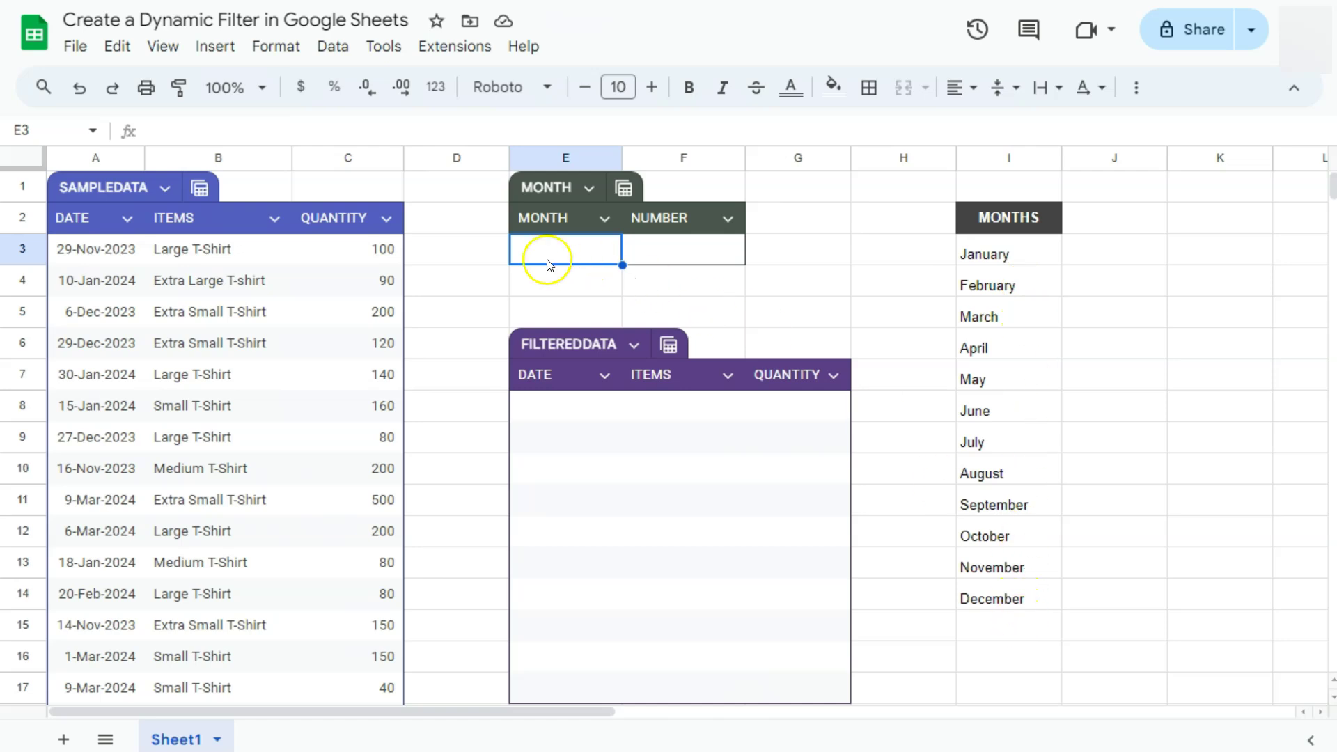
pyautogui.click(591, 258)
# Change the MONTH column type to Dropdown and bring up E3's cell options
pyautogui.click(605, 219)
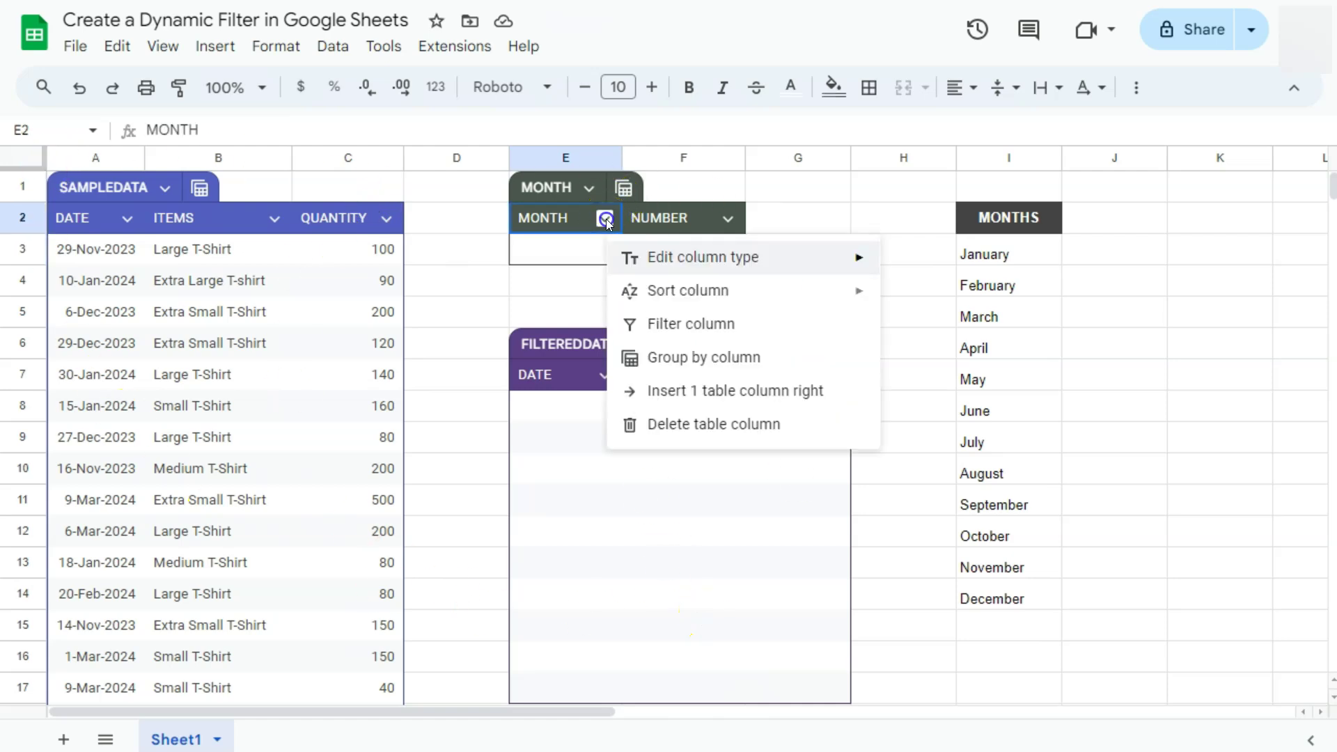
pyautogui.moveTo(707, 262)
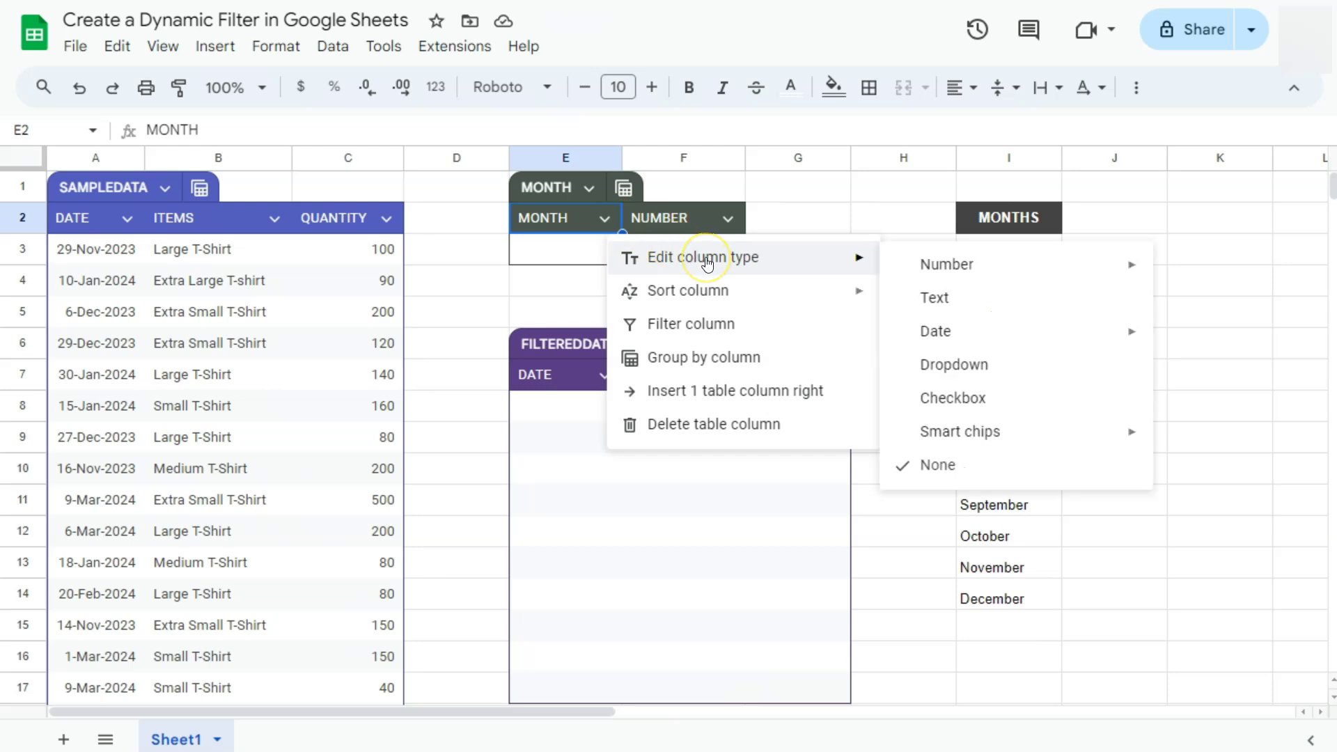
pyautogui.click(922, 364)
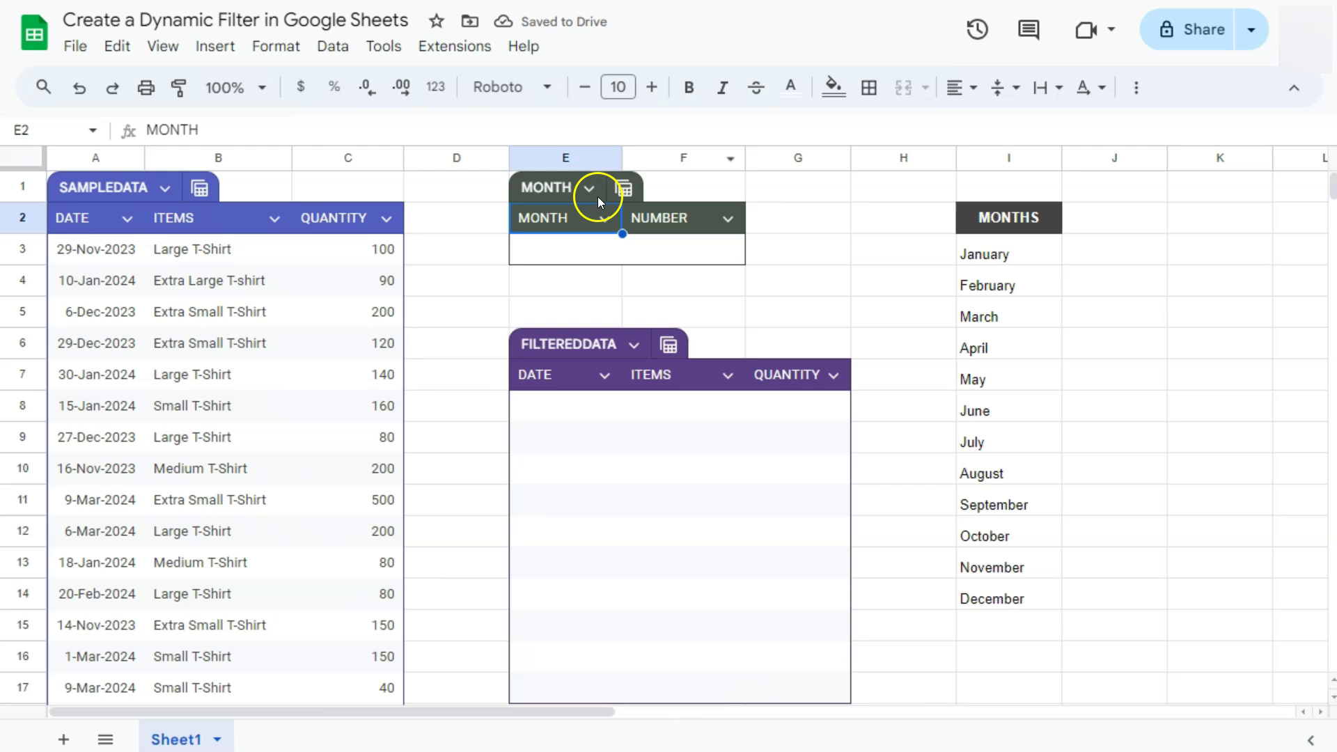
pyautogui.rightClick(575, 254)
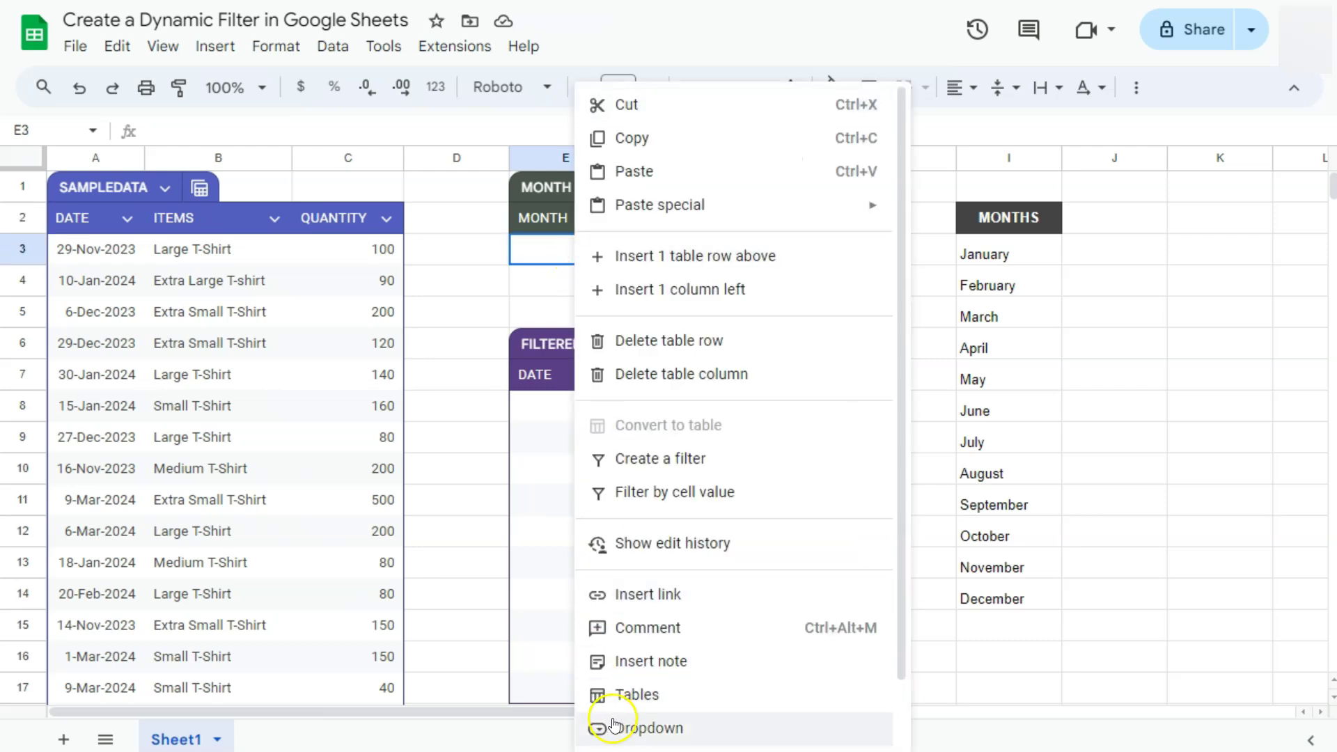
# Set E3's dropdown criteria to Dropdown (from a range) using I3:I14
pyautogui.click(630, 729)
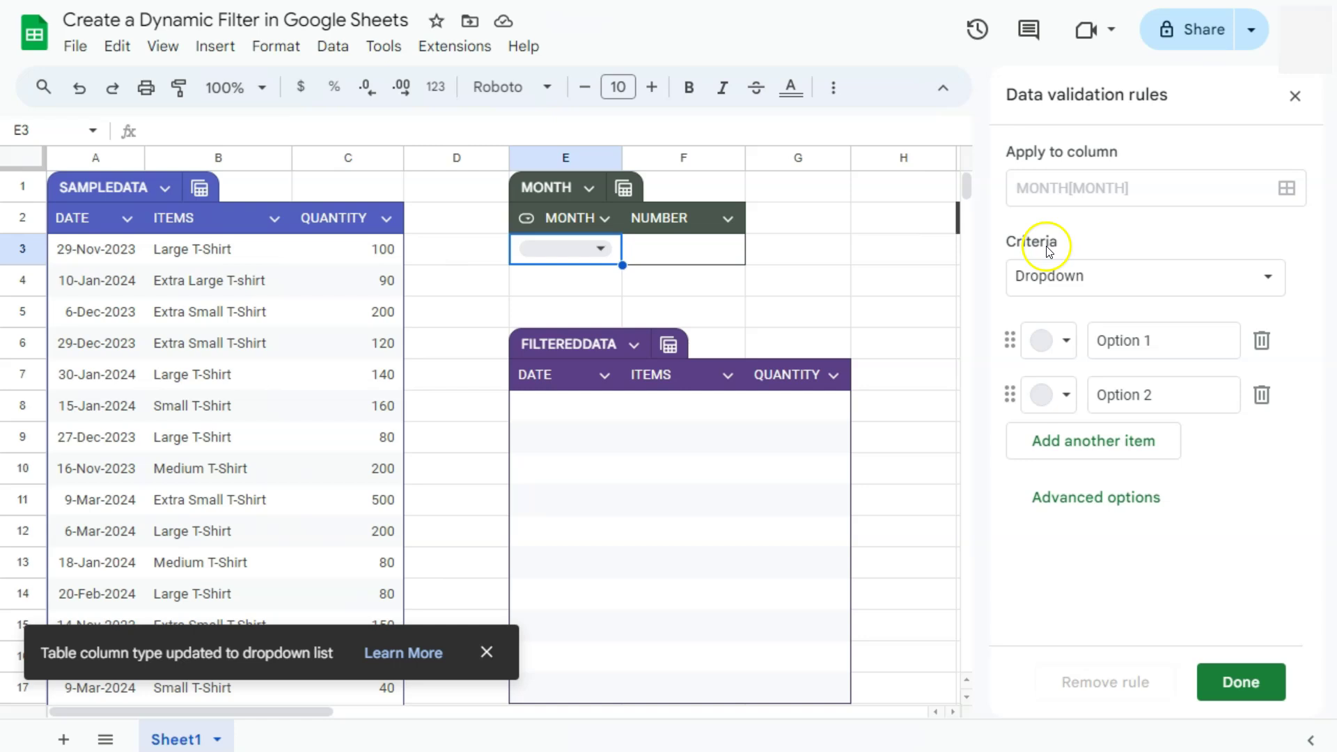
pyautogui.click(1117, 276)
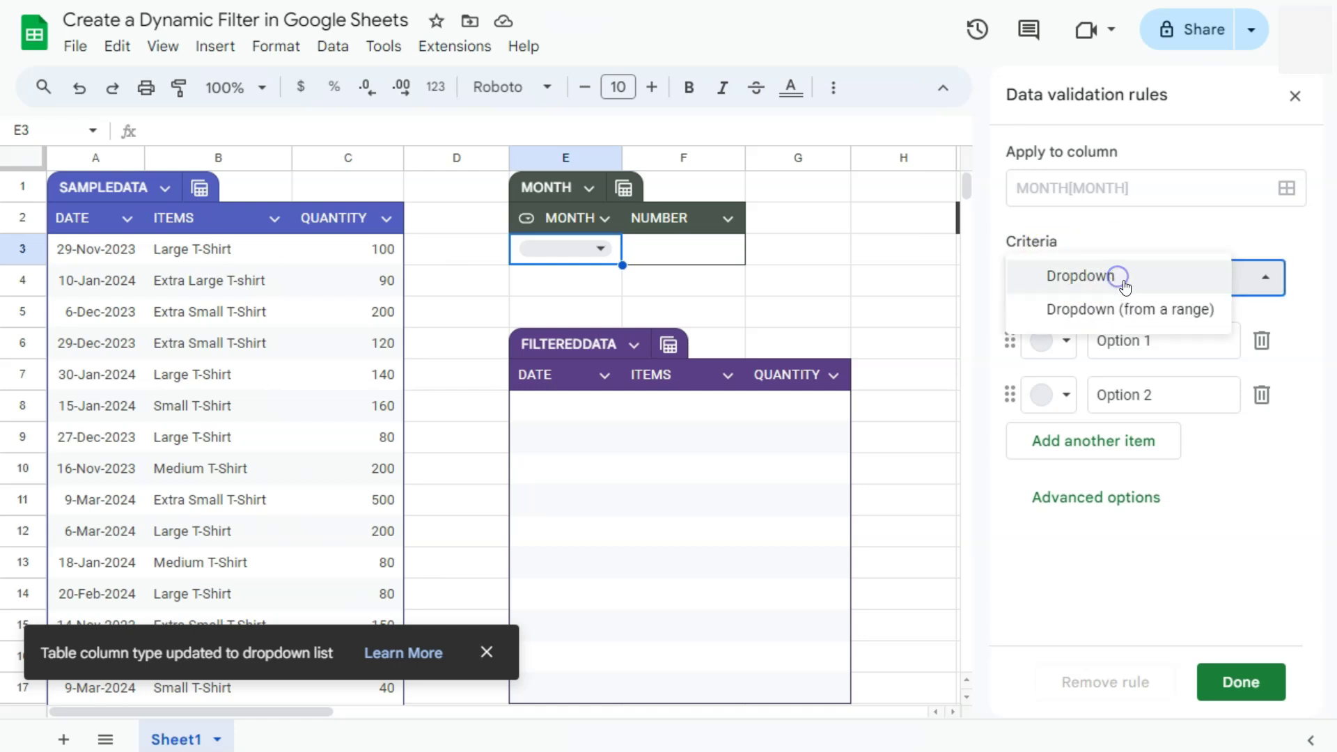
pyautogui.click(1133, 311)
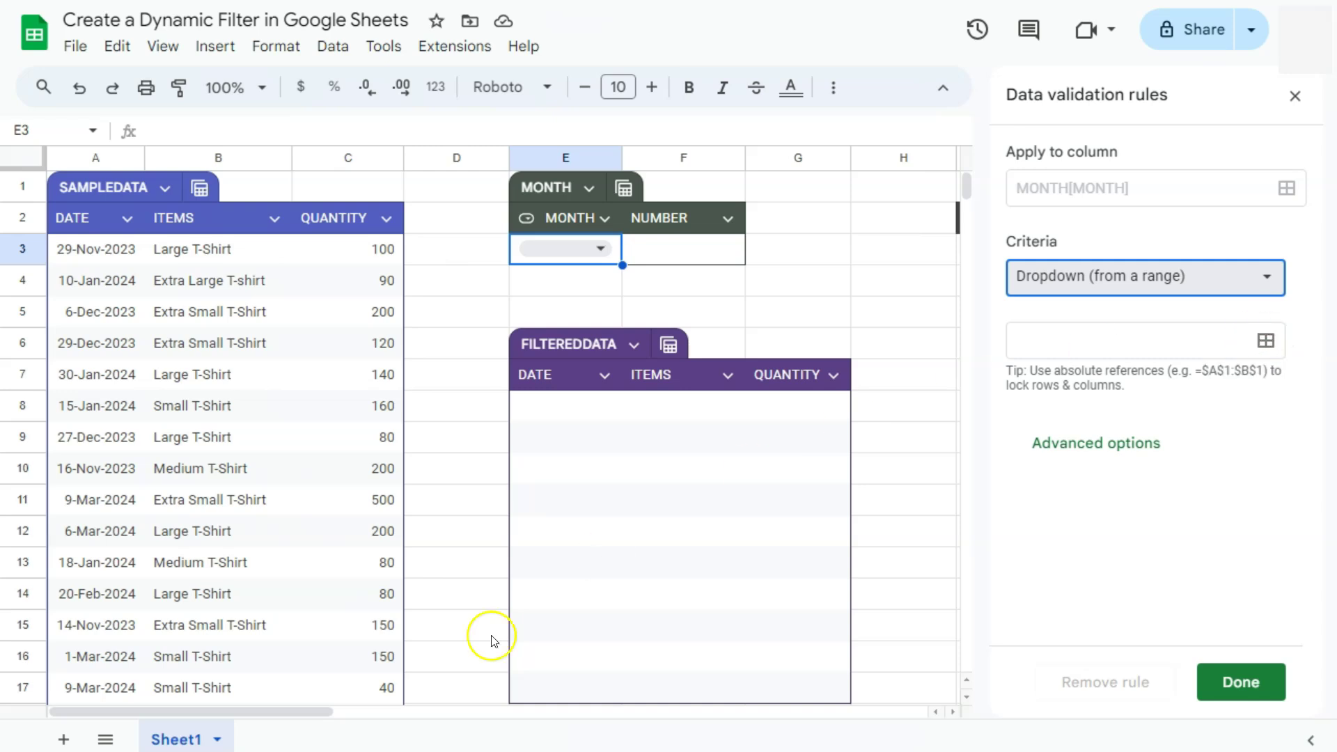
pyautogui.moveTo(287, 707); pyautogui.dragTo(487, 708)
pyautogui.click(1266, 341)
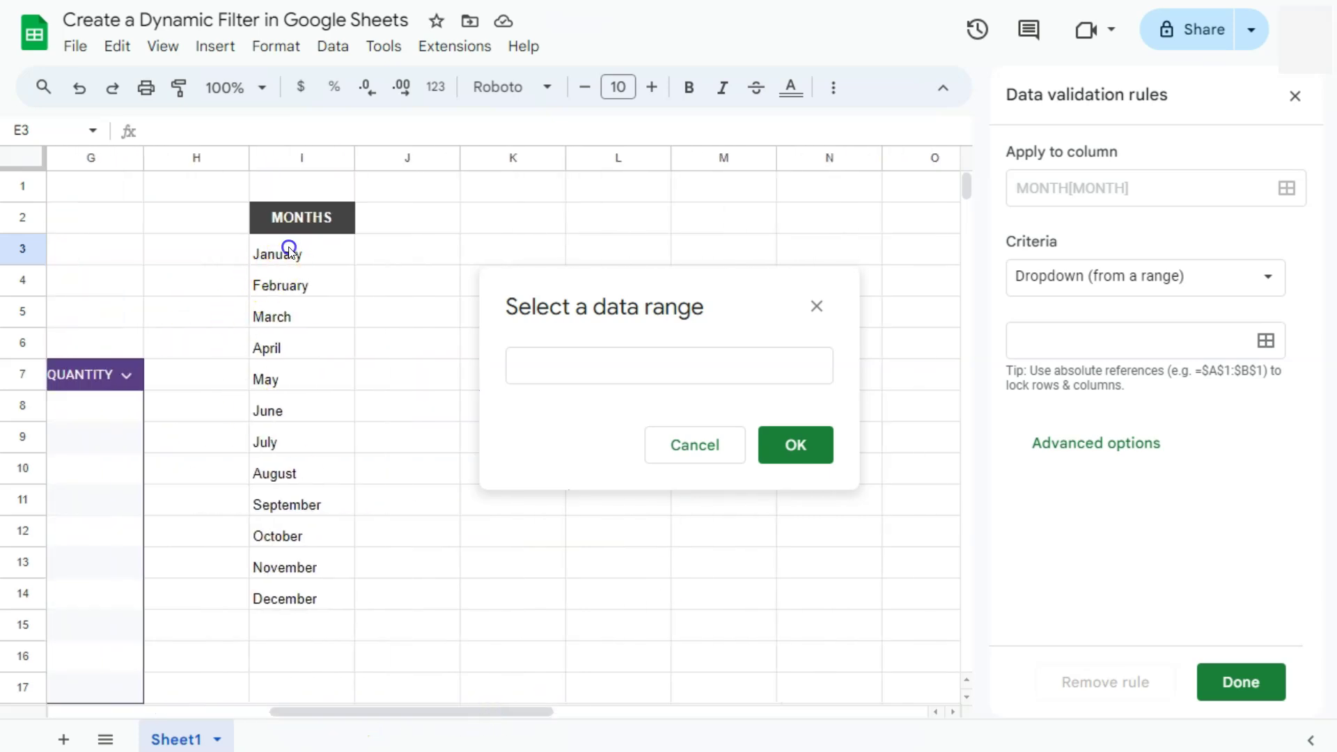
pyautogui.moveTo(286, 250); pyautogui.dragTo(279, 596)
pyautogui.click(805, 445)
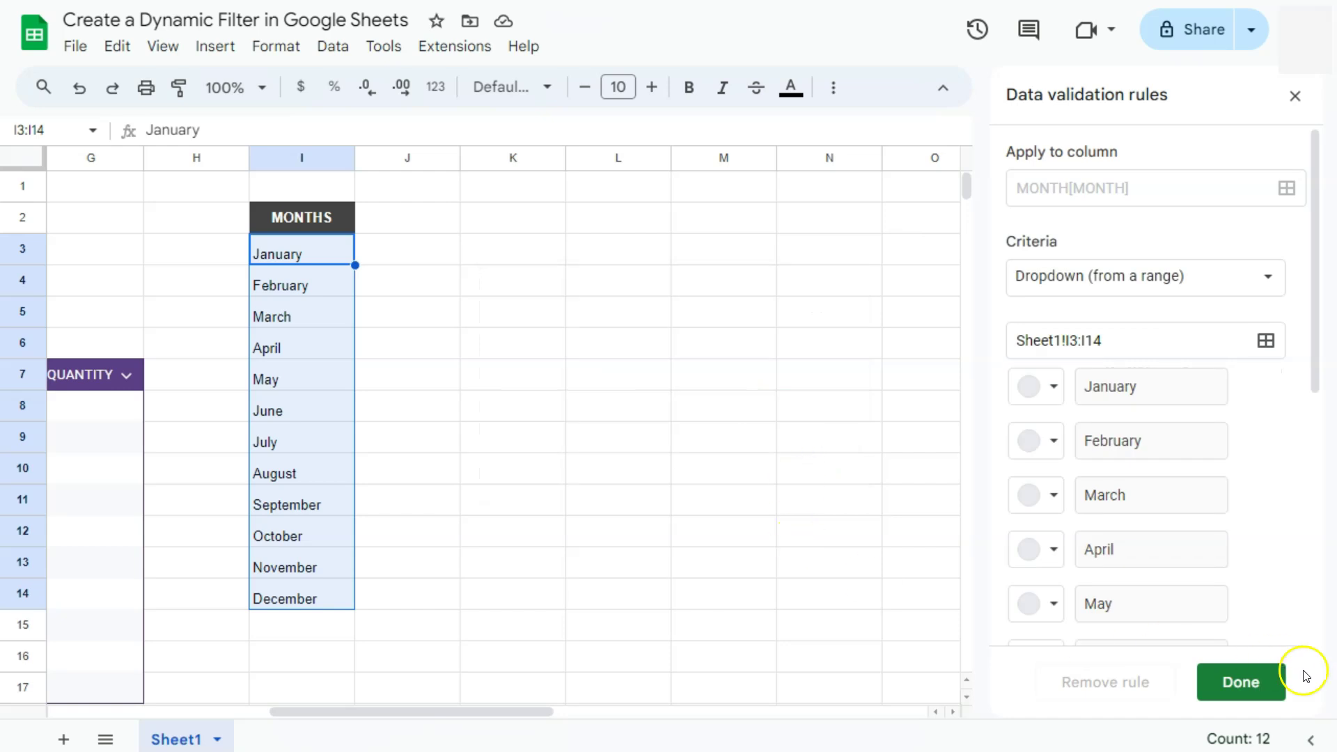
# Apply the dropdown rule and check that E3 lists January through December
pyautogui.scroll(-3, 1283, 558)
pyautogui.click(1257, 684)
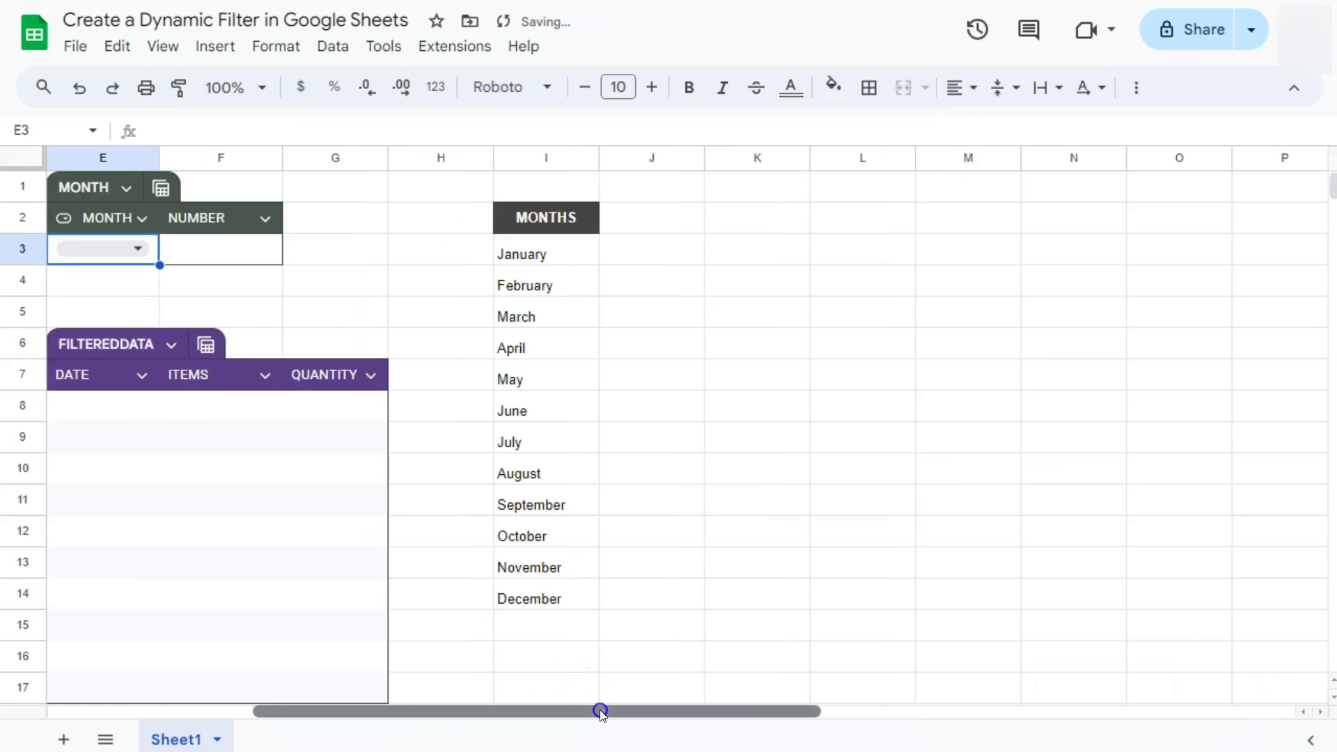
pyautogui.moveTo(600, 710); pyautogui.dragTo(406, 713)
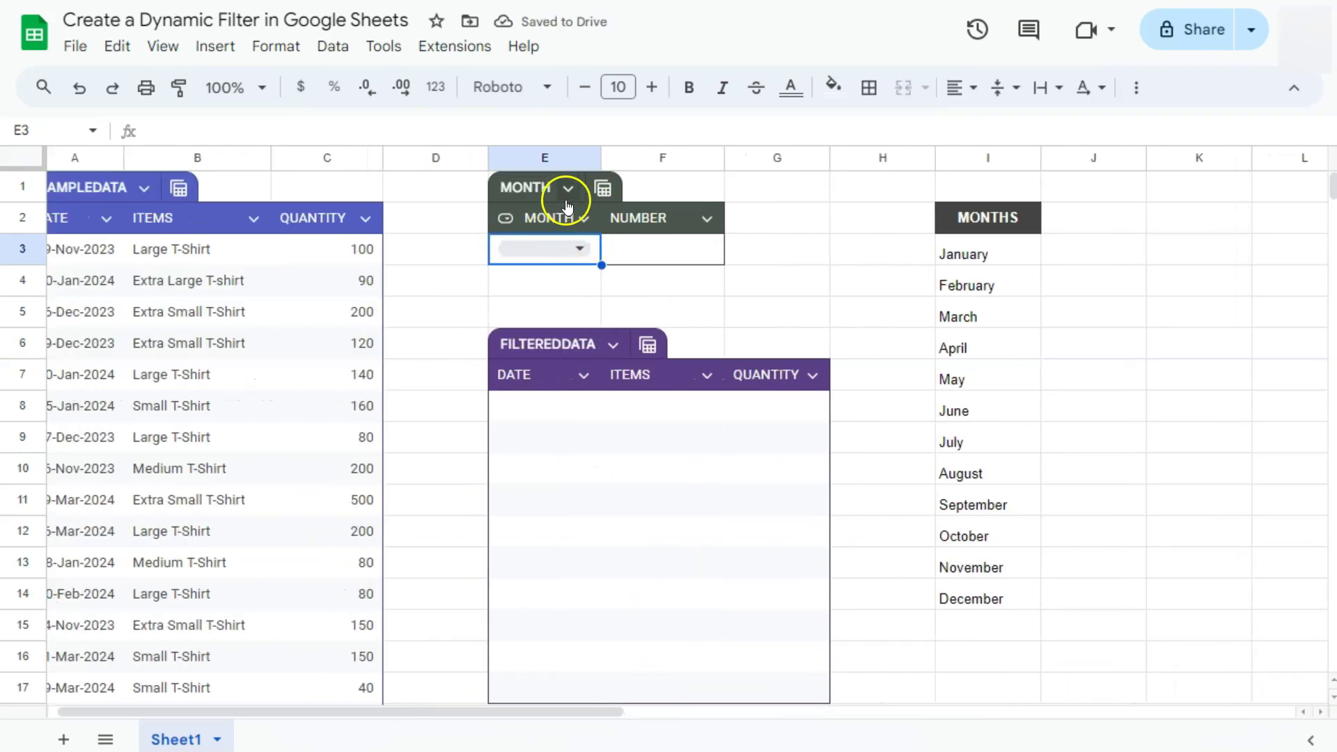
pyautogui.click(579, 249)
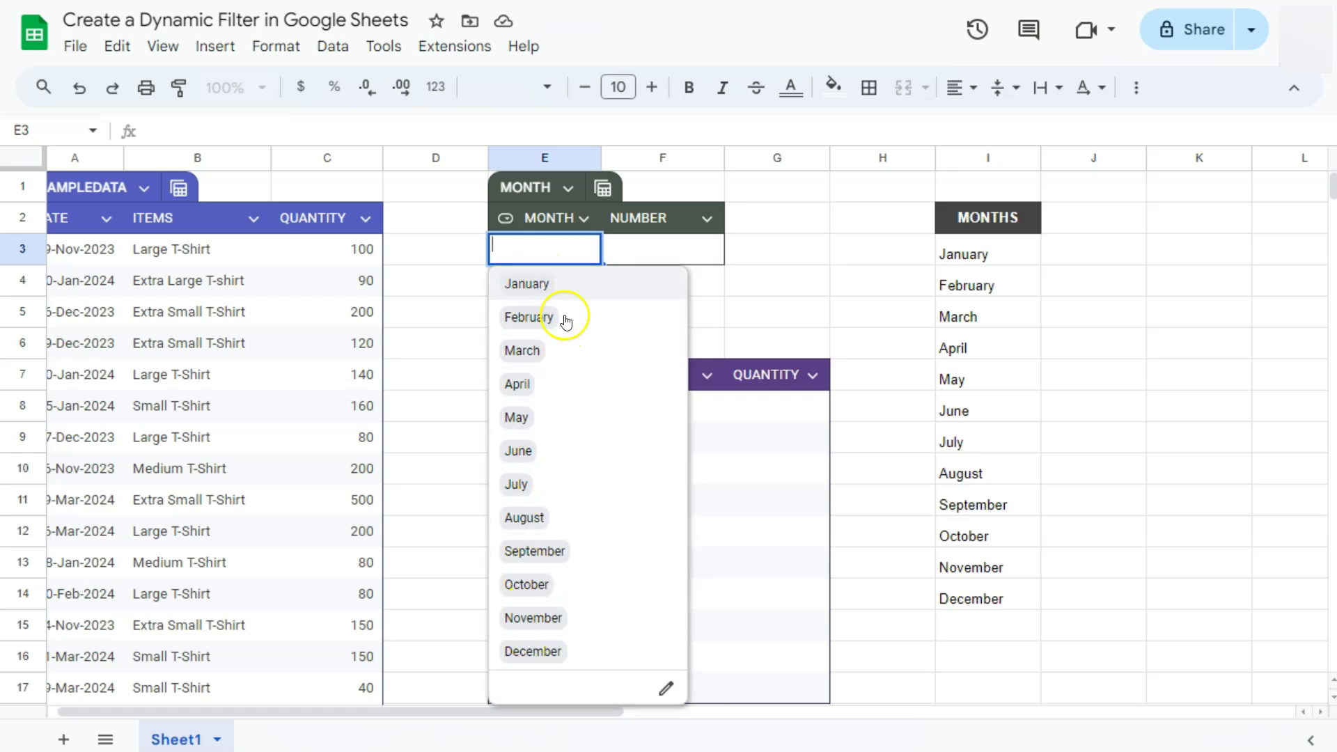
pyautogui.click(664, 250)
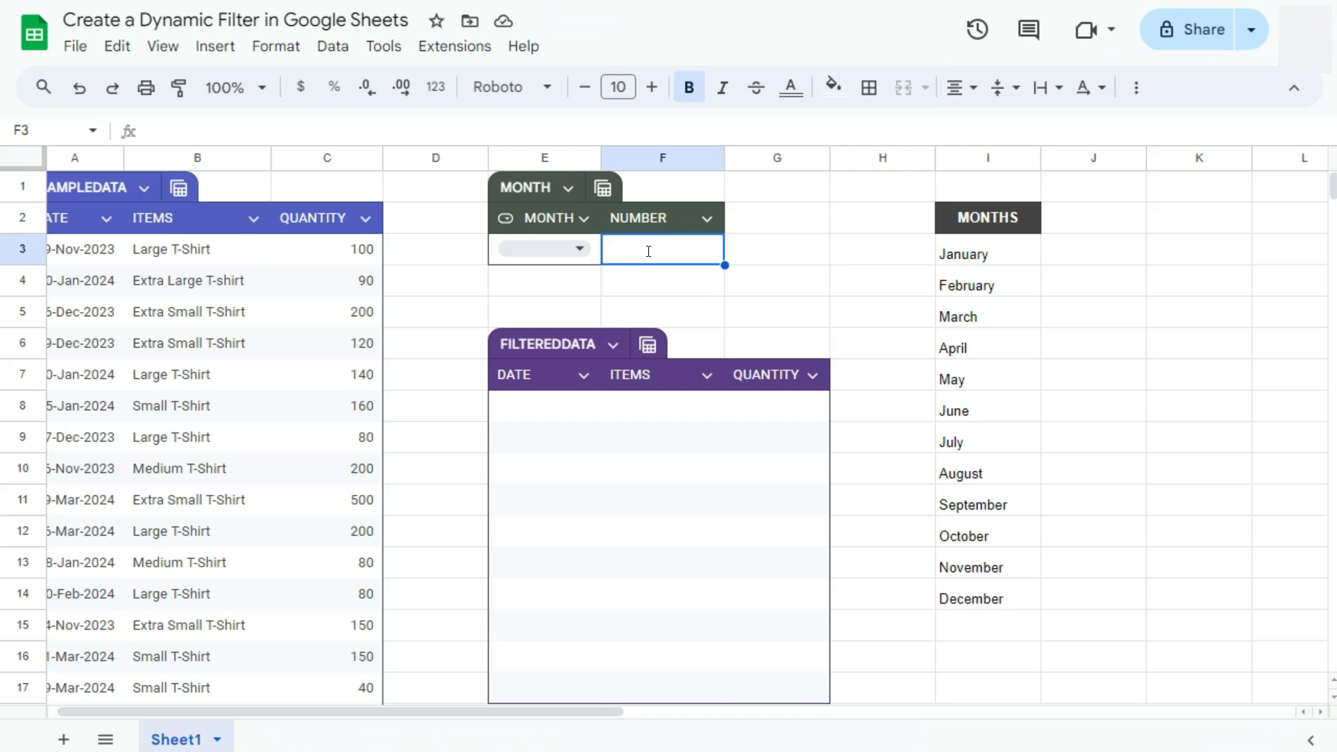
# Enter =XMATCH(MONTH[MONTH],I3:I14) in F3, which shows #N/A for now
pyautogui.write('=')
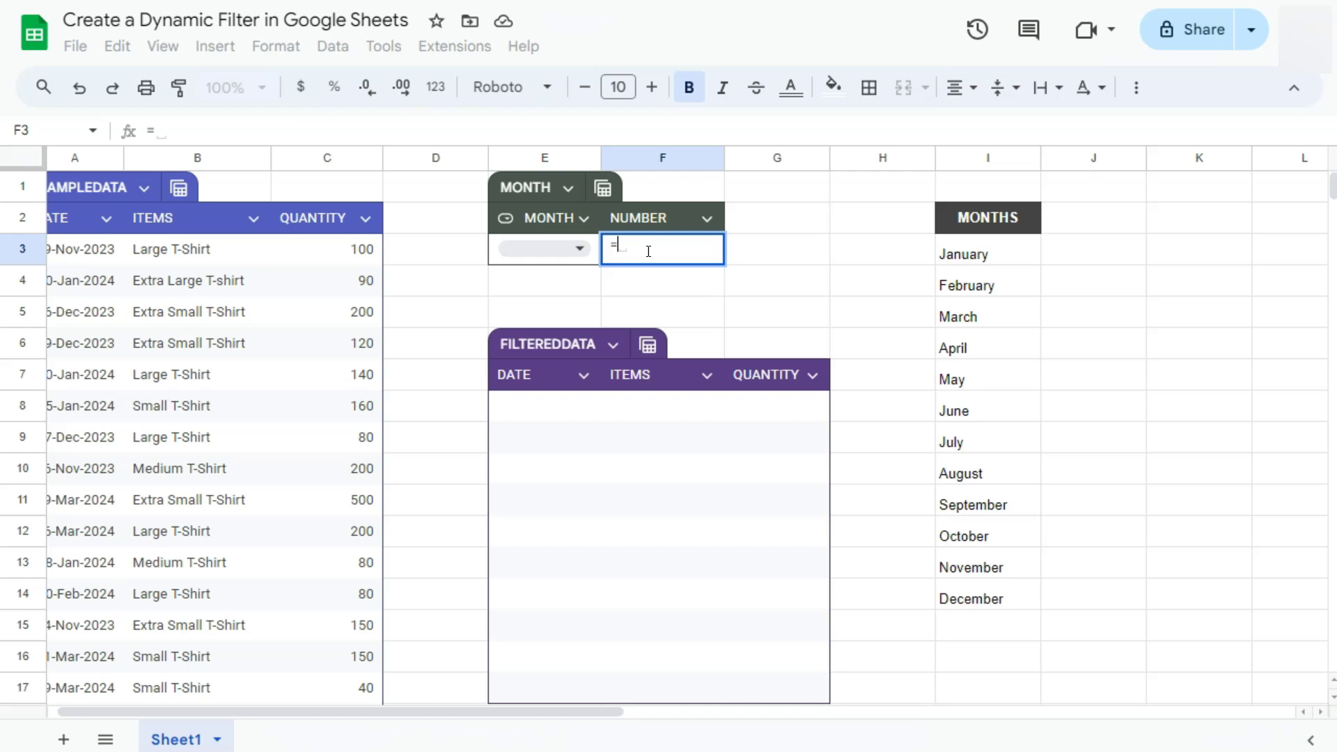
pyautogui.write('xma')
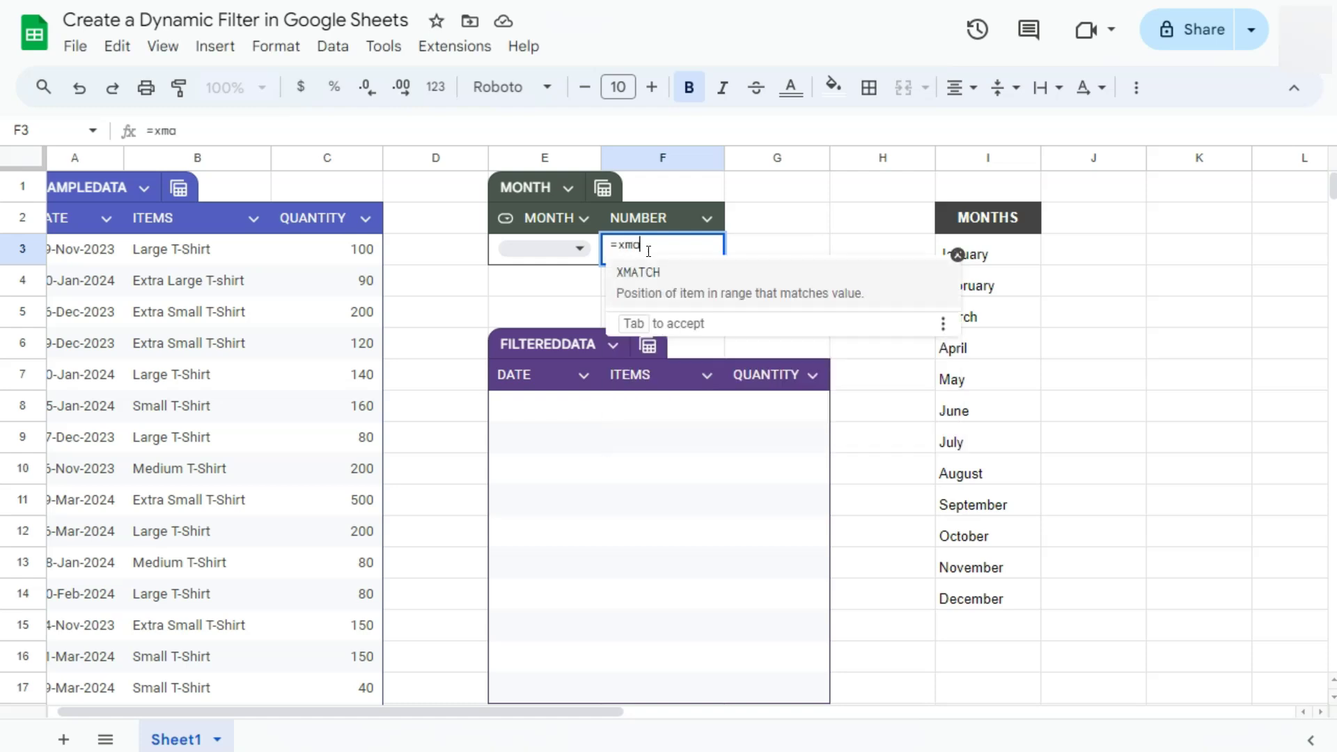
pyautogui.click(649, 282)
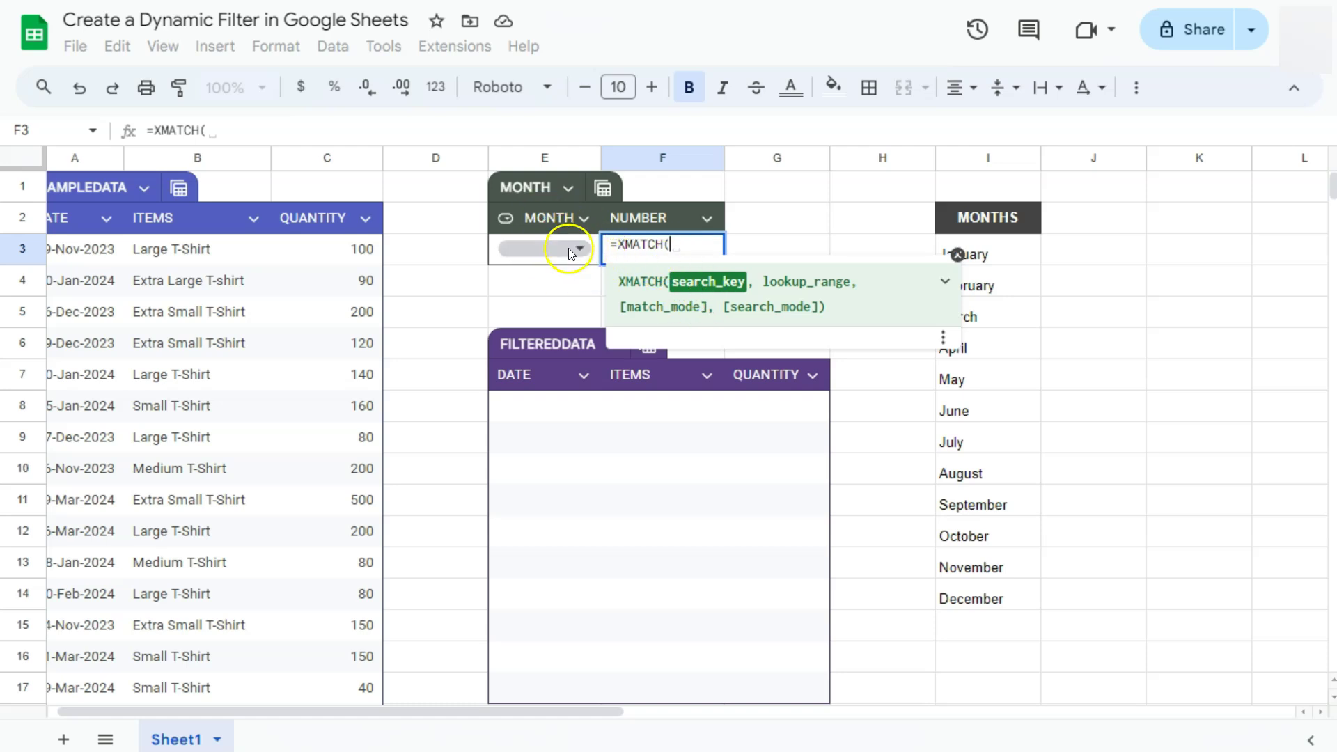
pyautogui.click(594, 263)
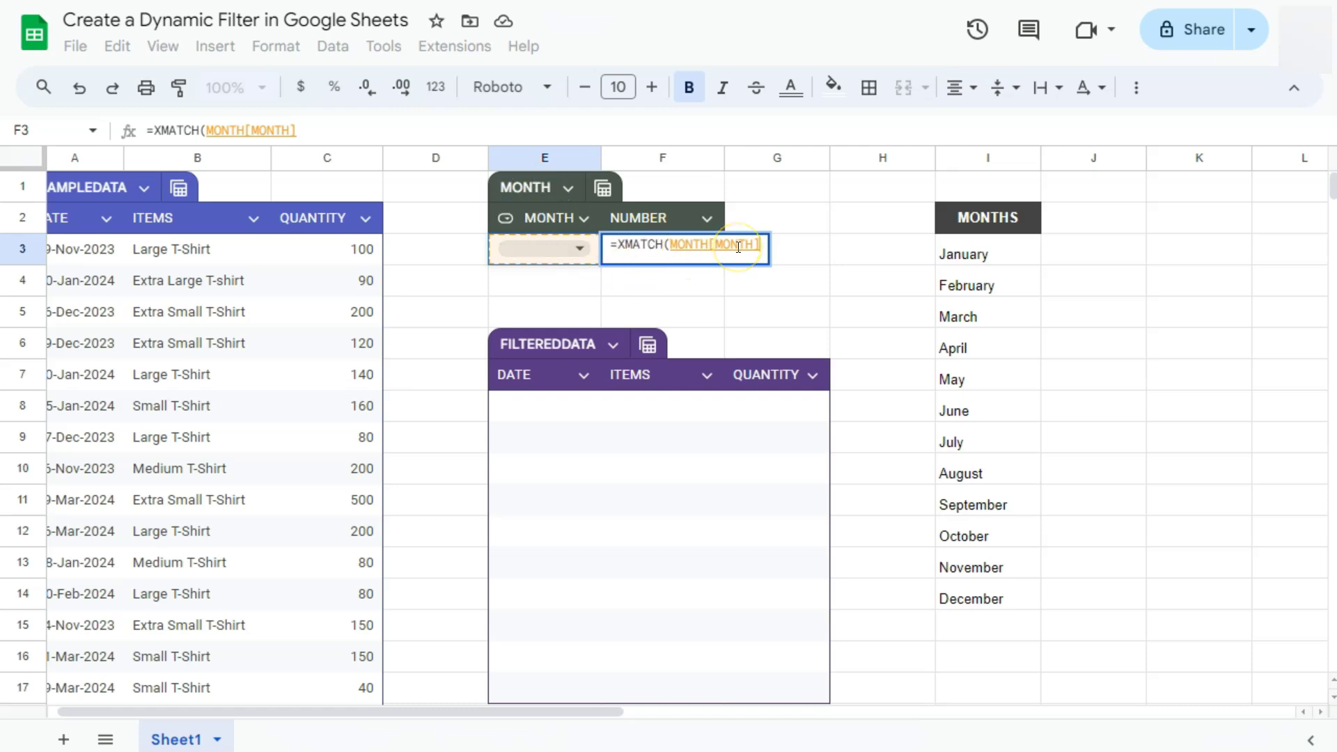
pyautogui.moveTo(430, 712); pyautogui.dragTo(389, 702)
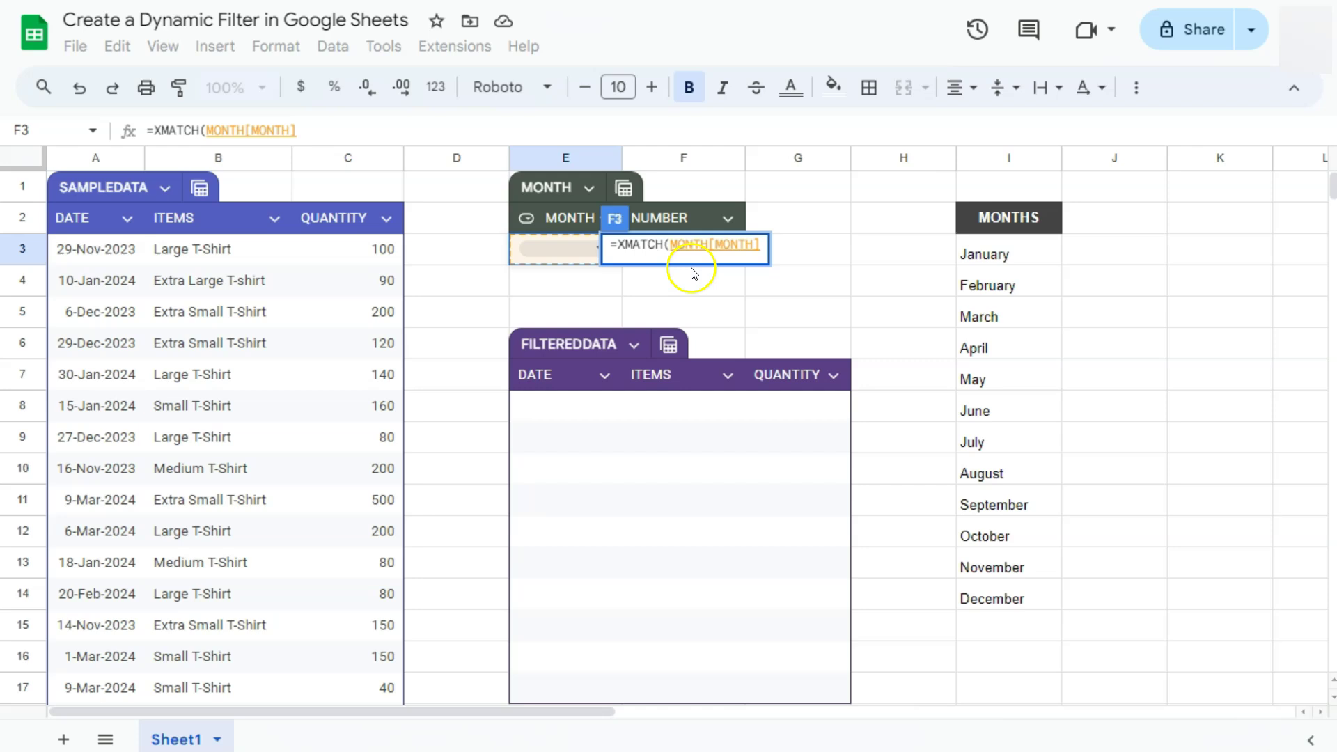
pyautogui.write(',')
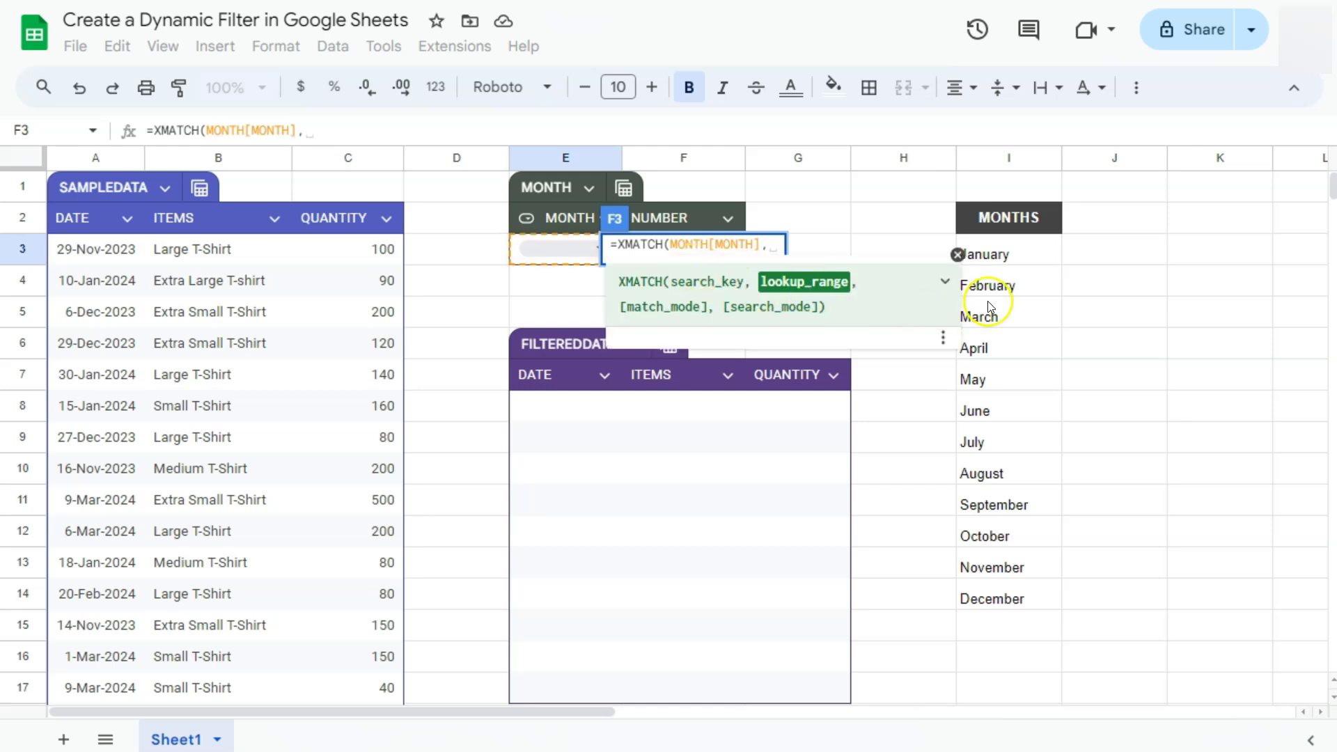
pyautogui.moveTo(1005, 252); pyautogui.dragTo(1013, 603)
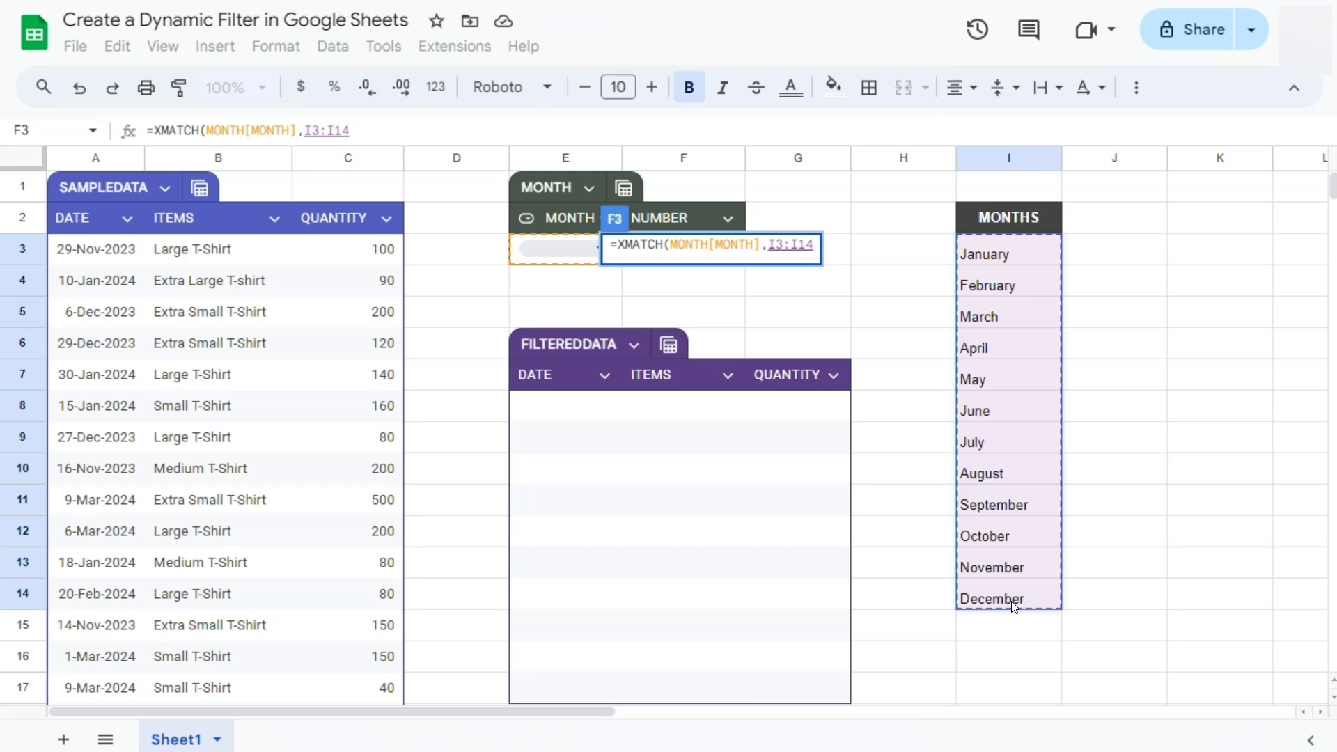
pyautogui.press('Return')
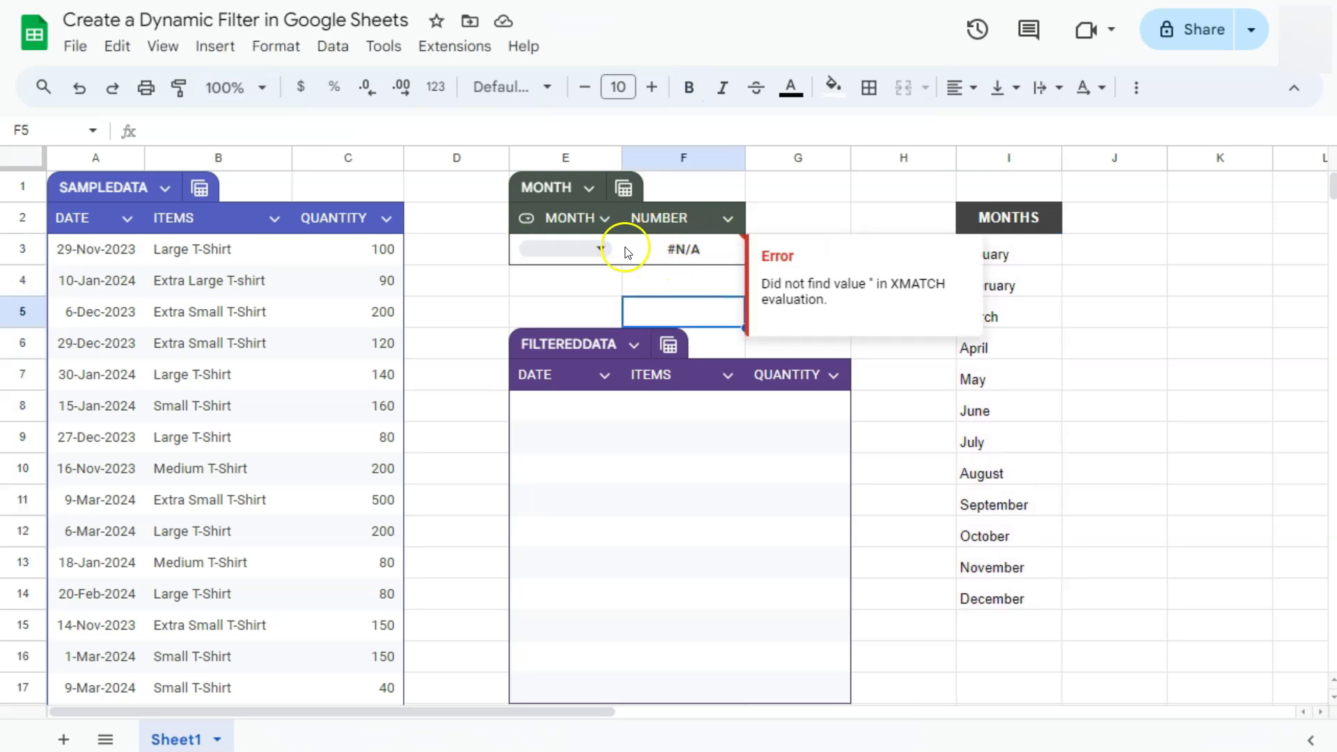
pyautogui.click(603, 249)
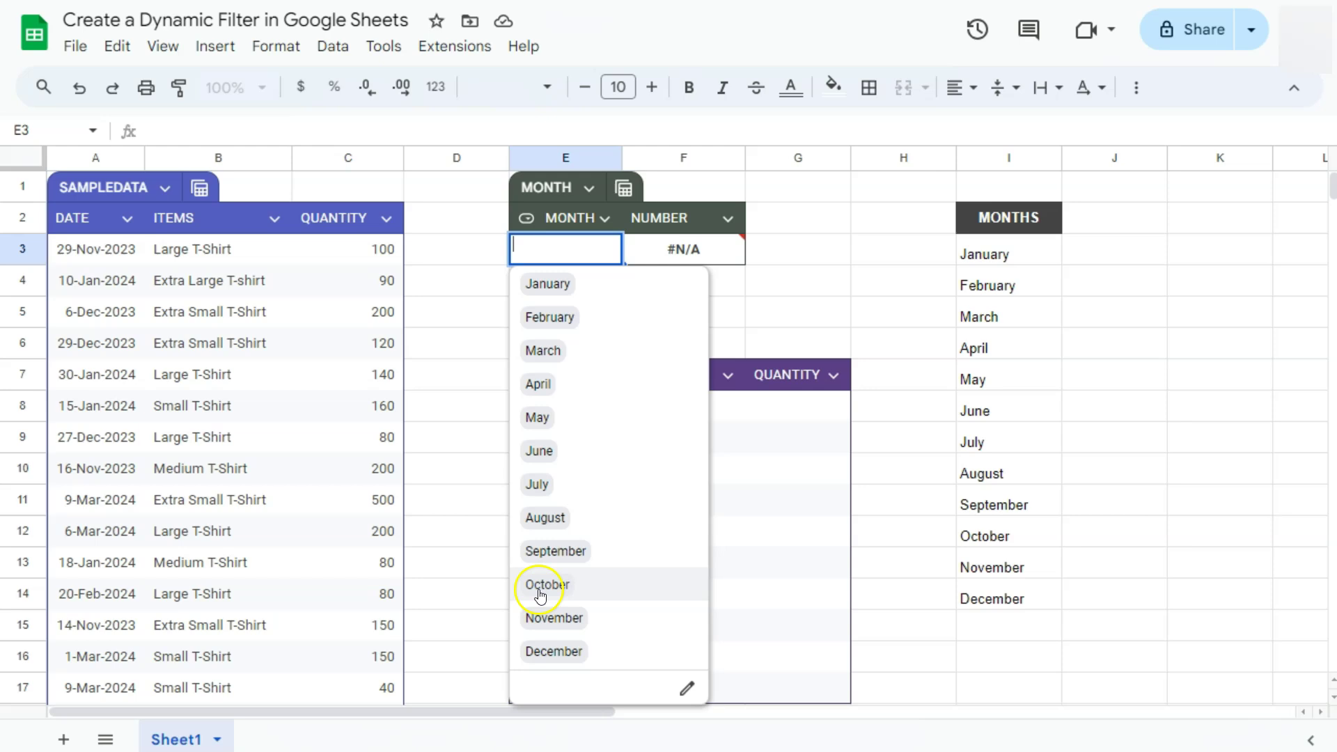
# Cycle E3 through January, February, March and back to January, with F3 showing 1
pyautogui.click(548, 286)
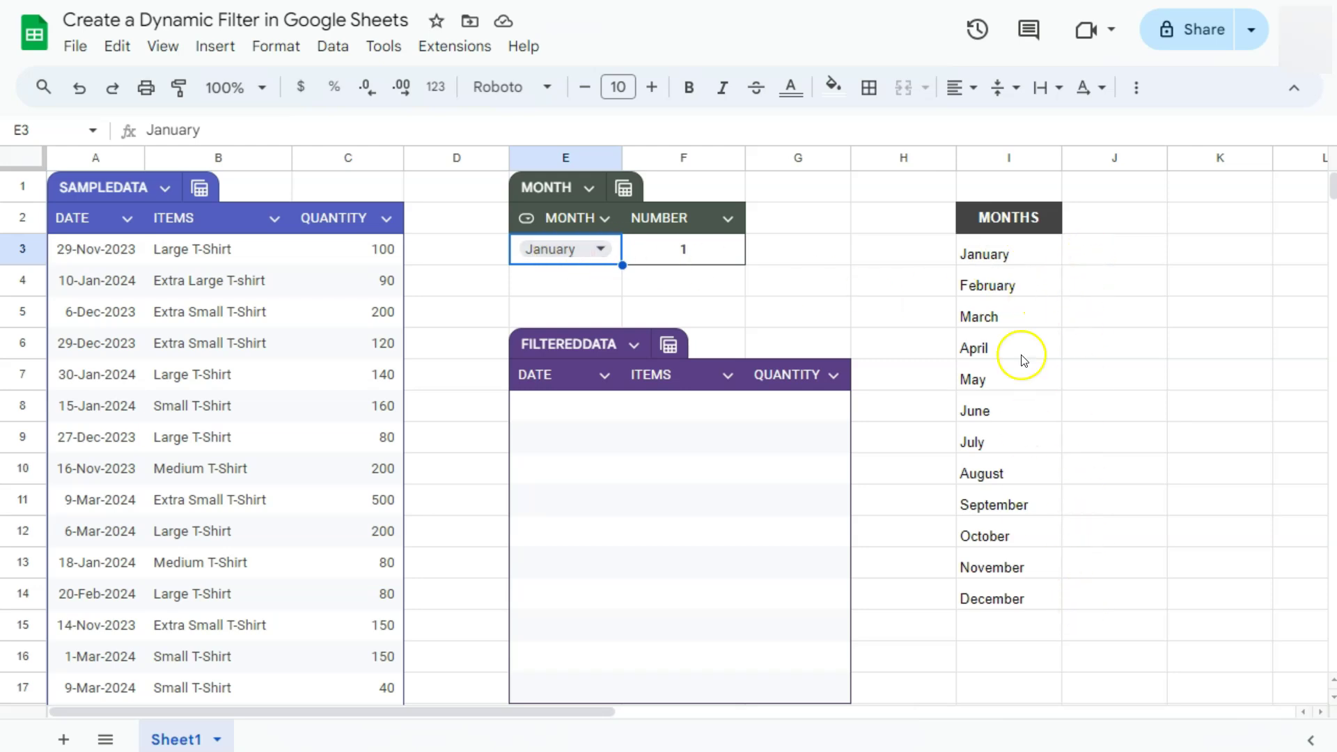
pyautogui.click(601, 248)
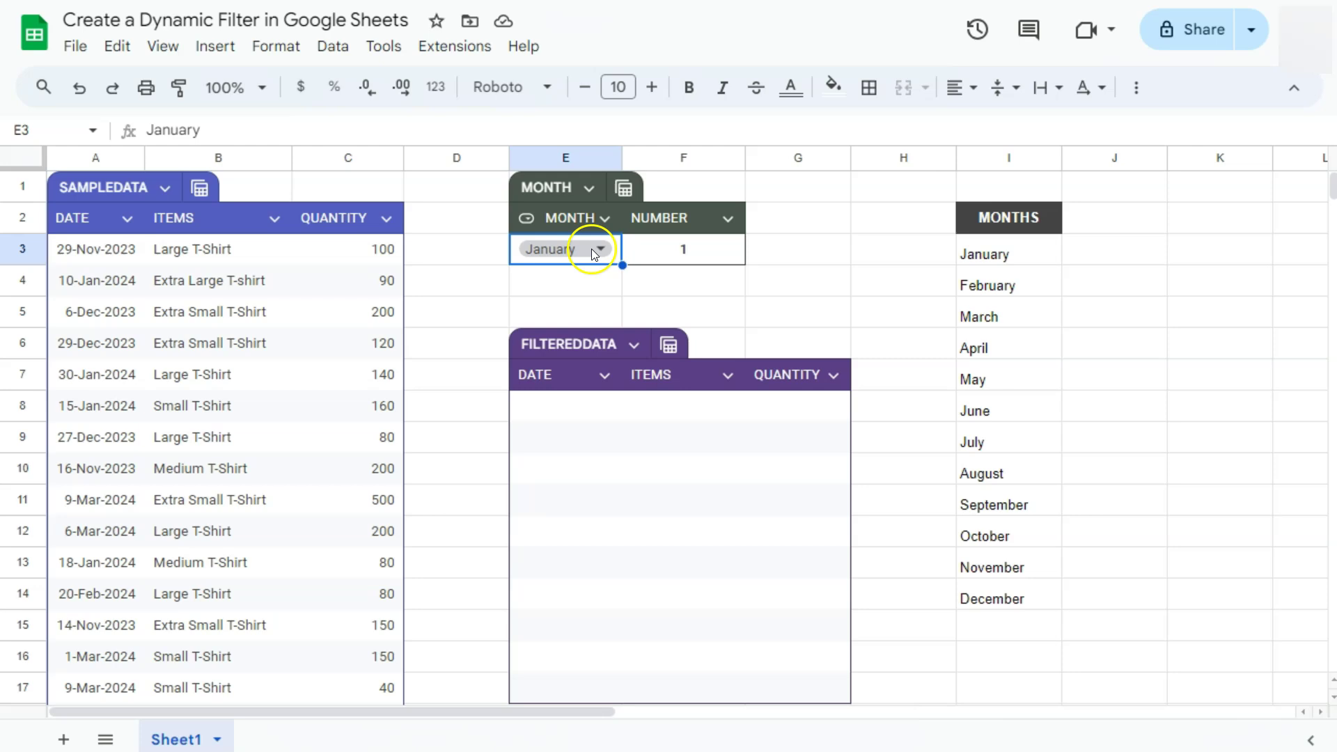
pyautogui.click(553, 315)
pyautogui.click(589, 249)
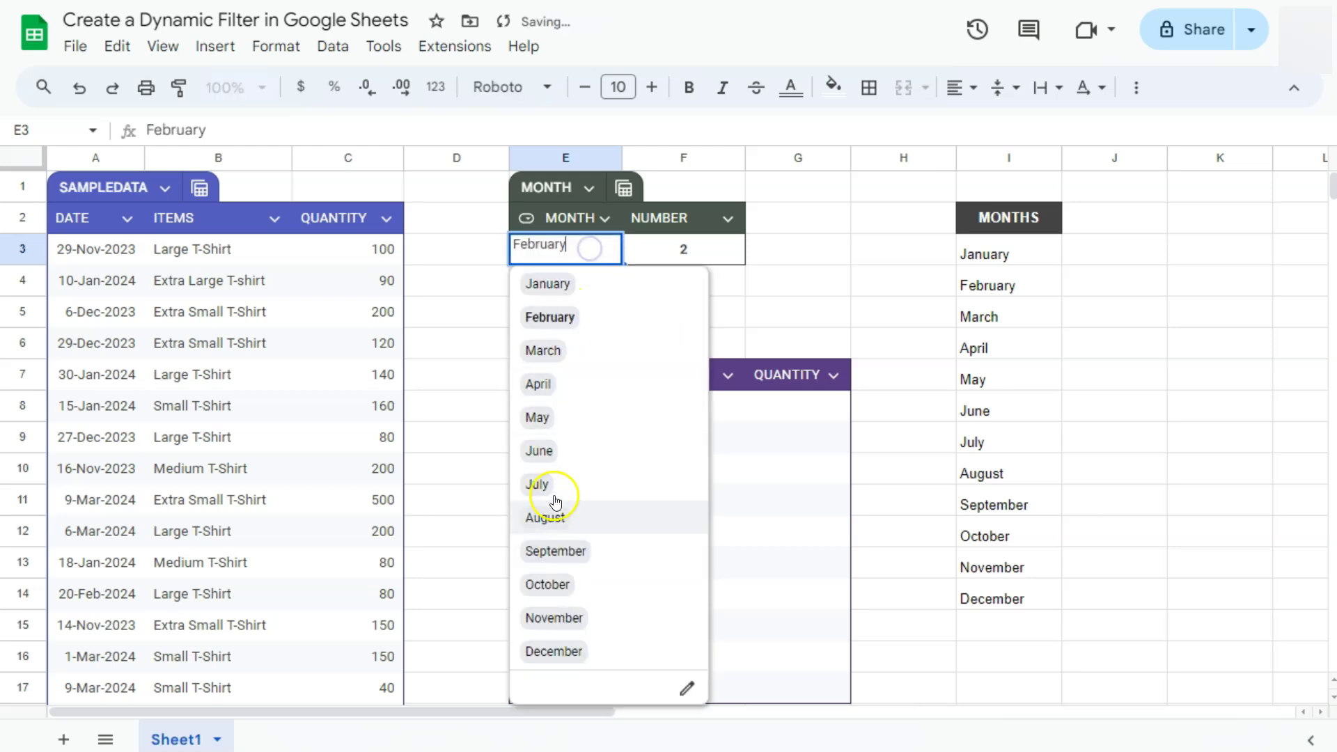
pyautogui.click(554, 512)
pyautogui.click(566, 348)
pyautogui.click(602, 249)
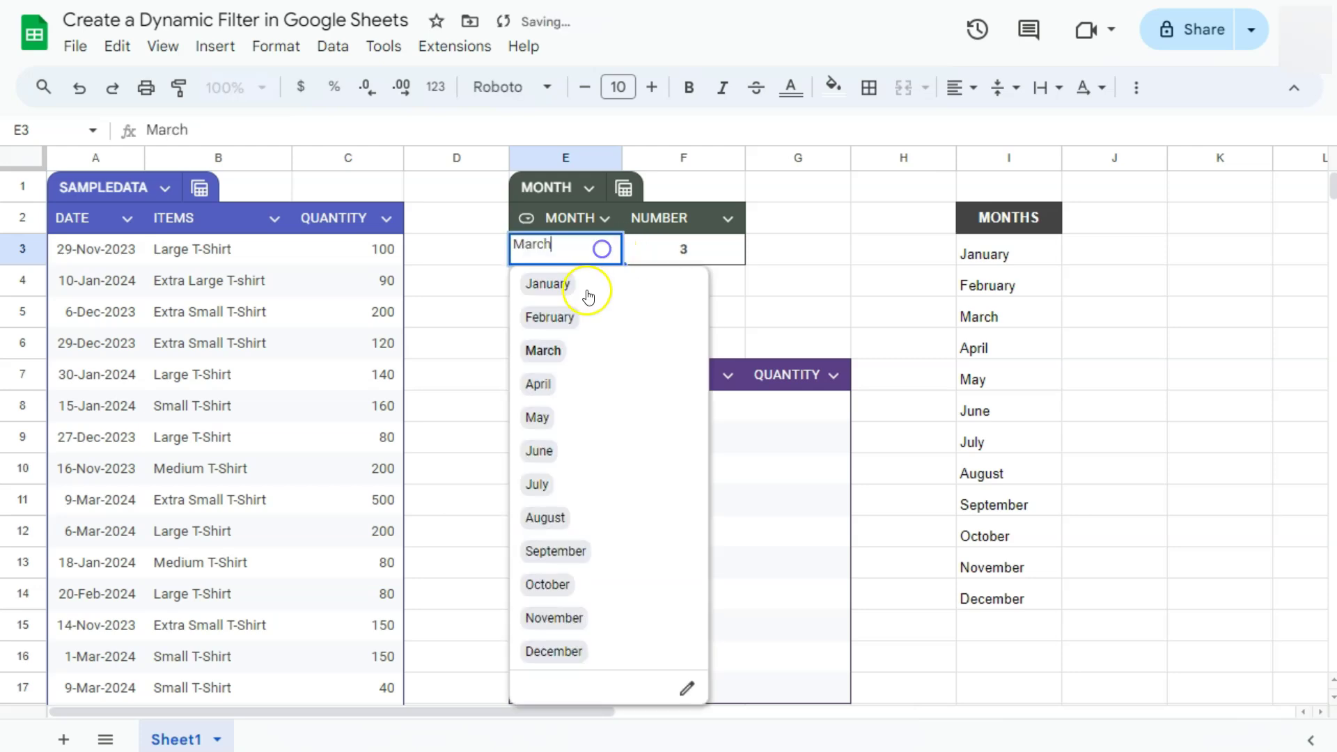
pyautogui.click(585, 282)
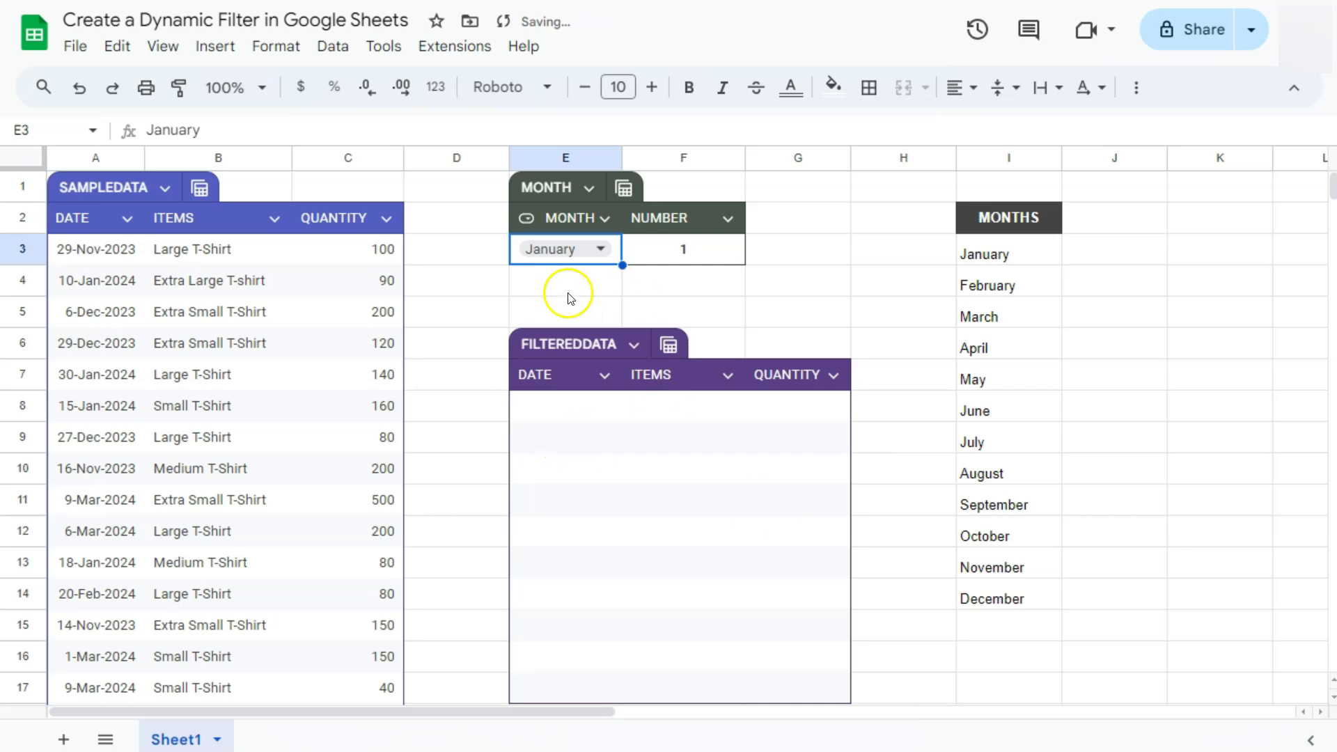
pyautogui.click(538, 409)
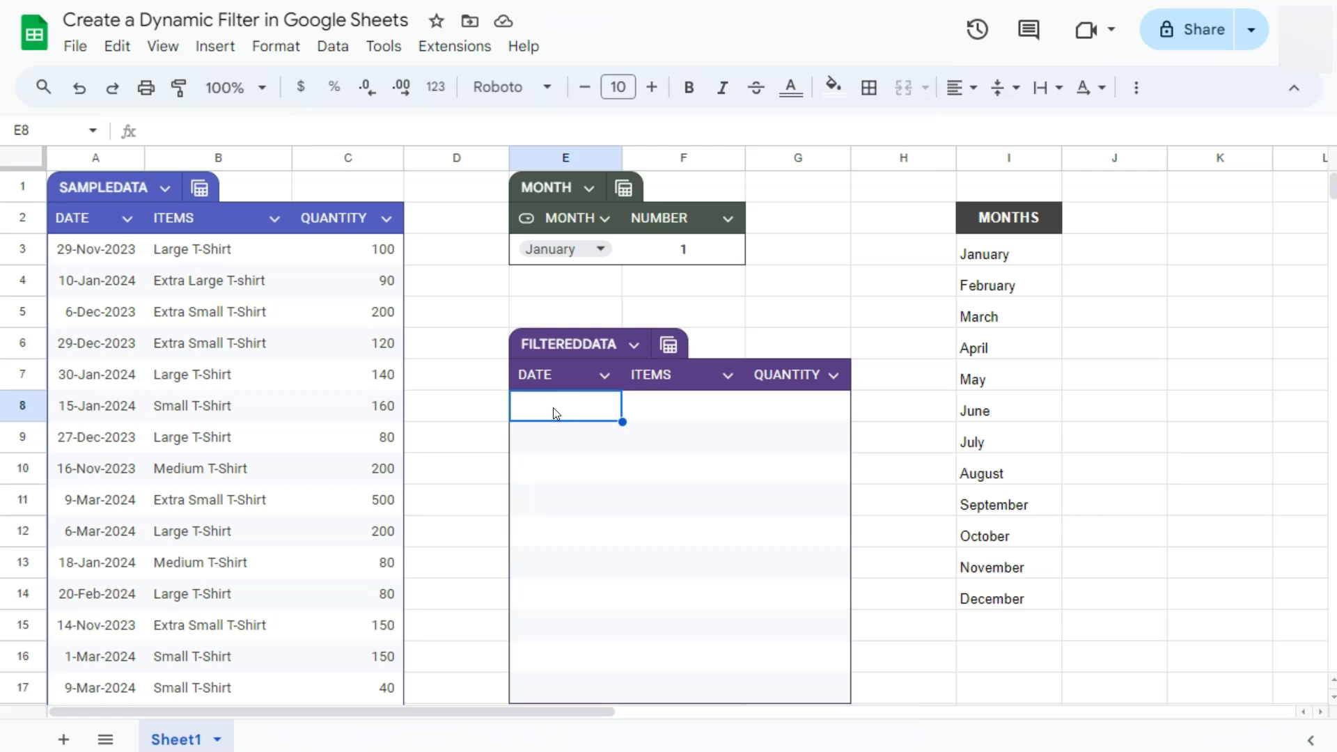
# Start a FILTER formula in E8 with SAMPLEDATA as the range
pyautogui.write('=')
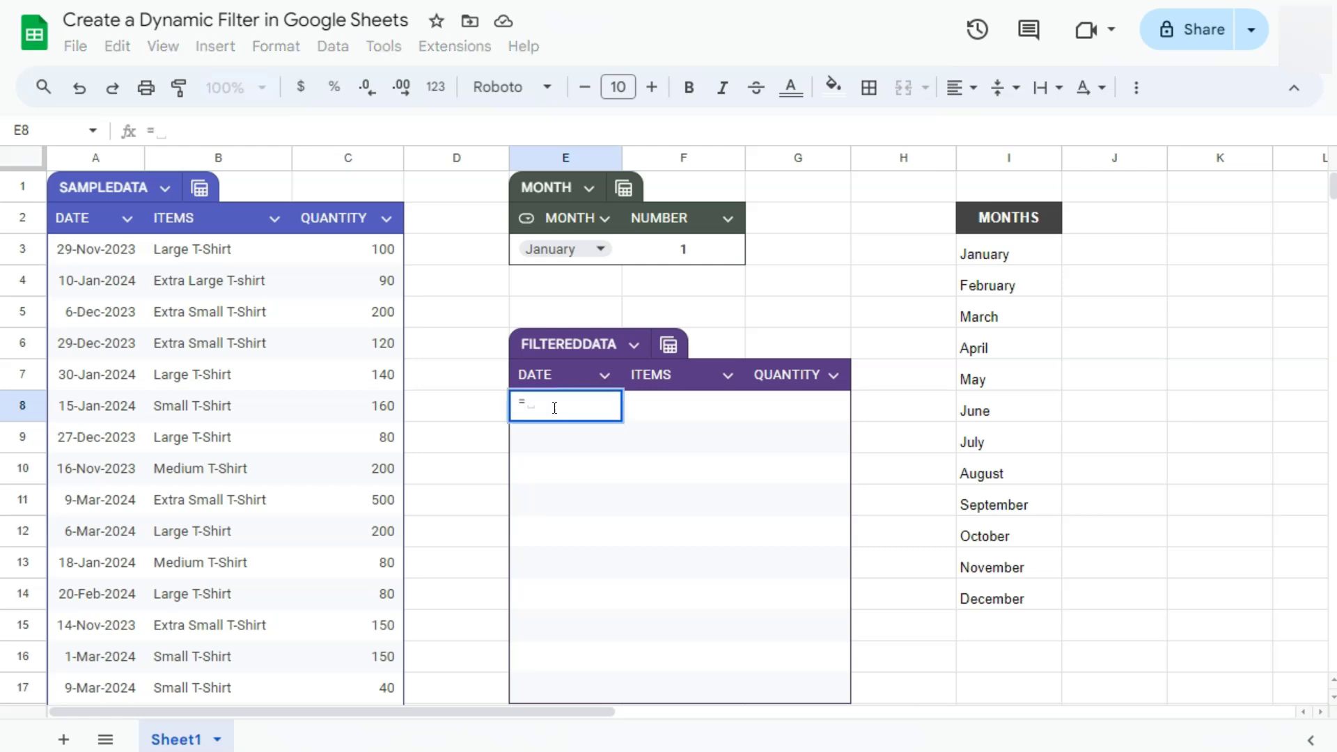
pyautogui.write('fil')
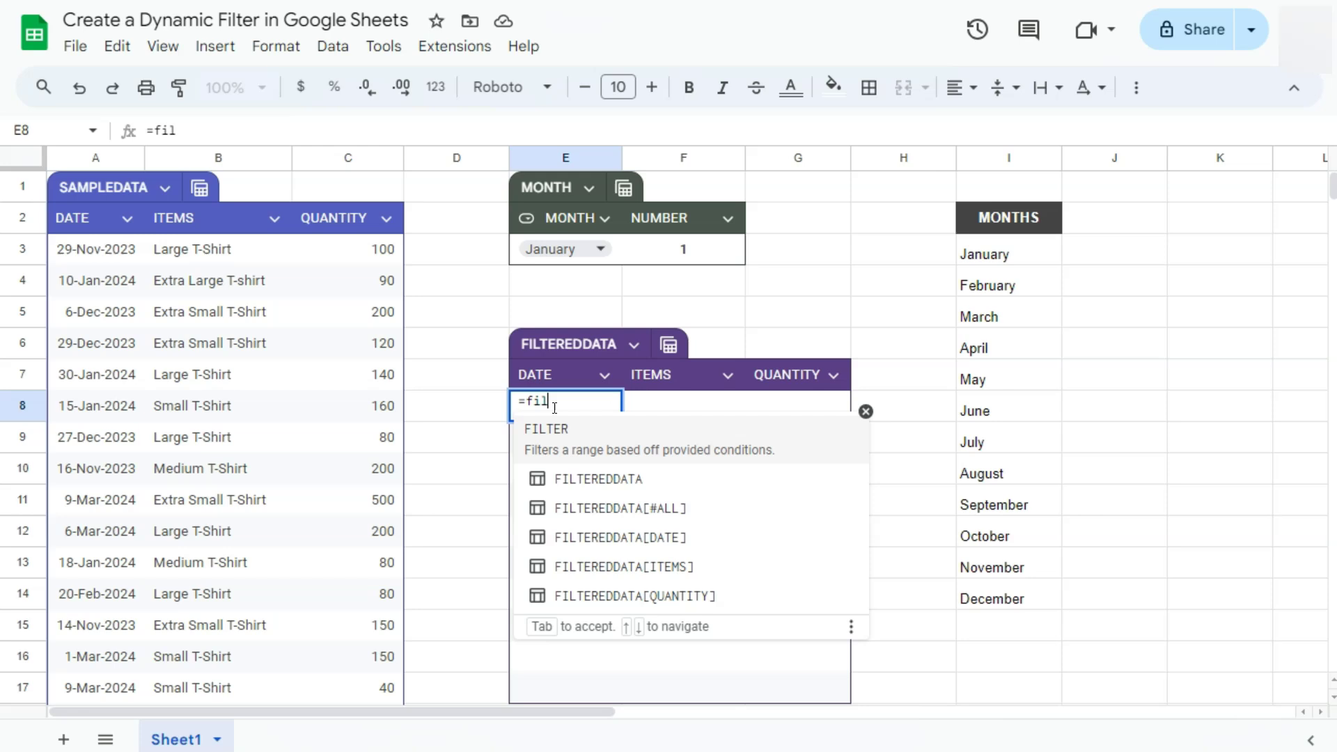
pyautogui.write('ter')
pyautogui.click(550, 431)
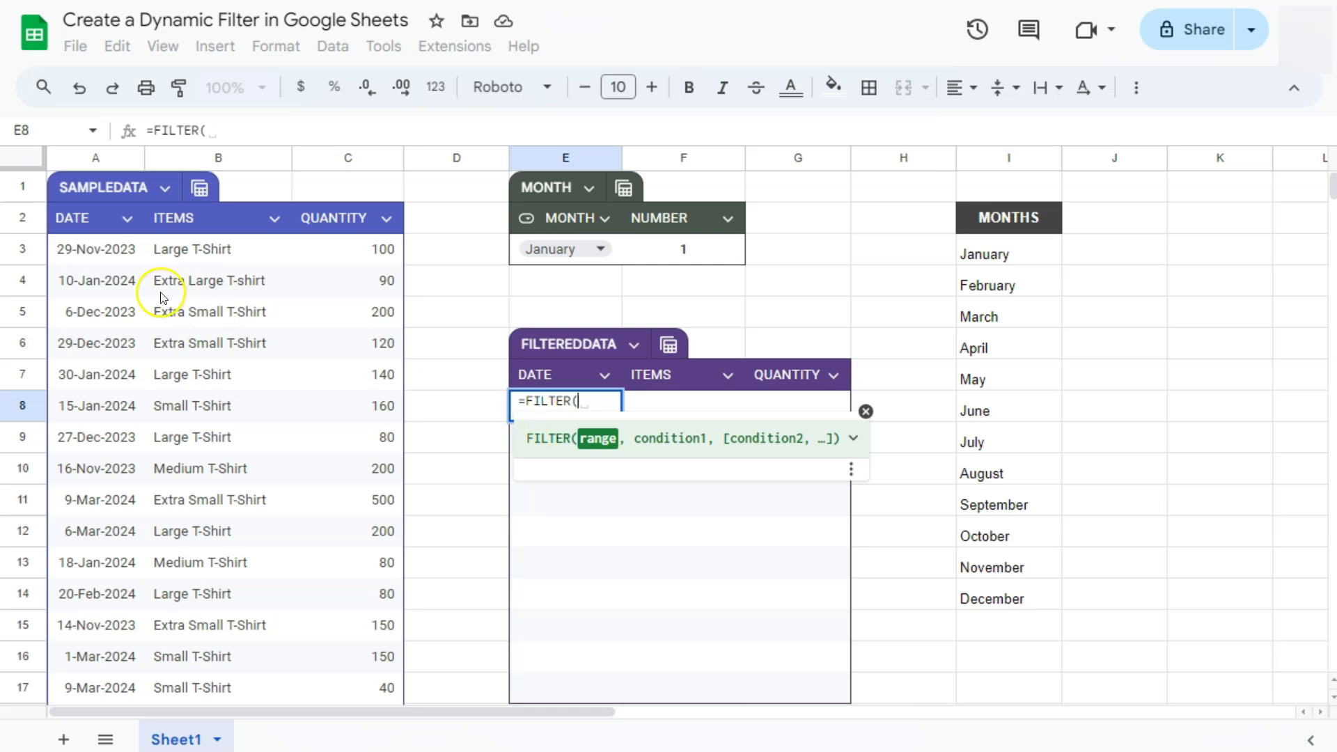
pyautogui.scroll(-3, 223, 411)
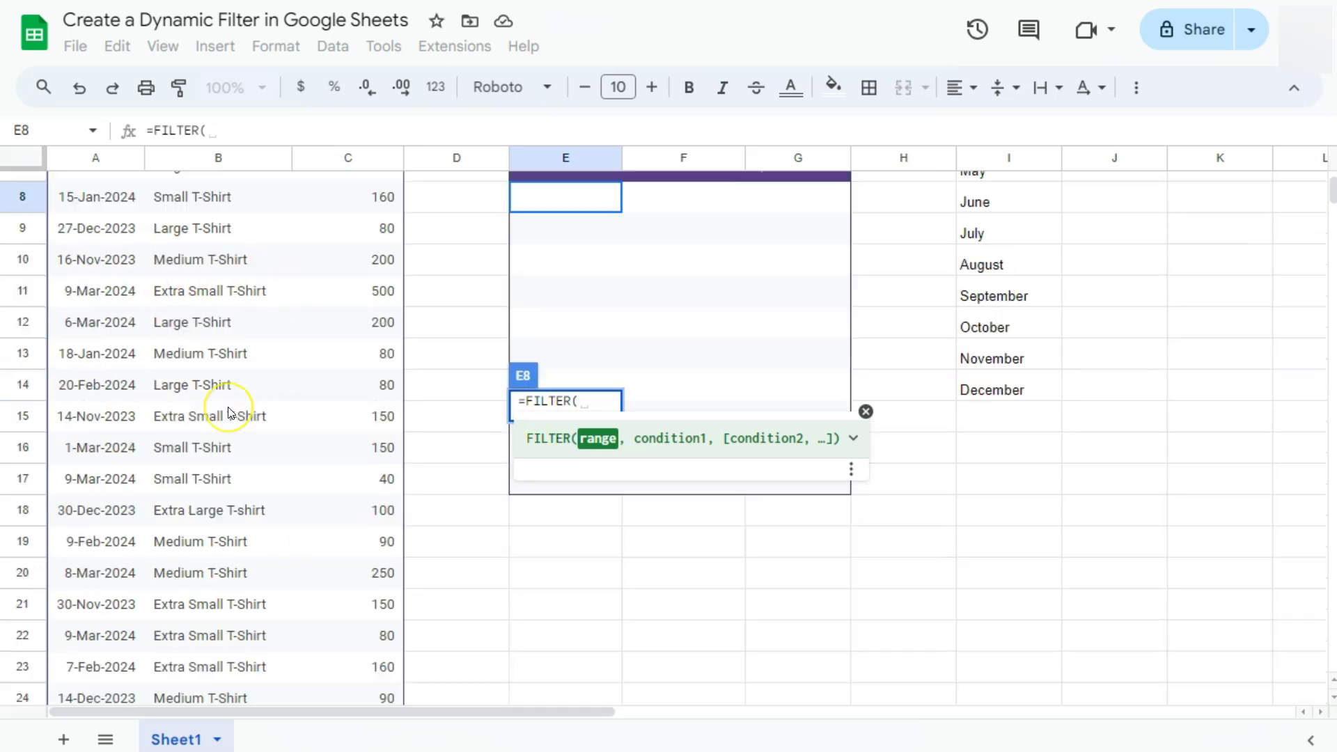
pyautogui.scroll(3, 230, 411)
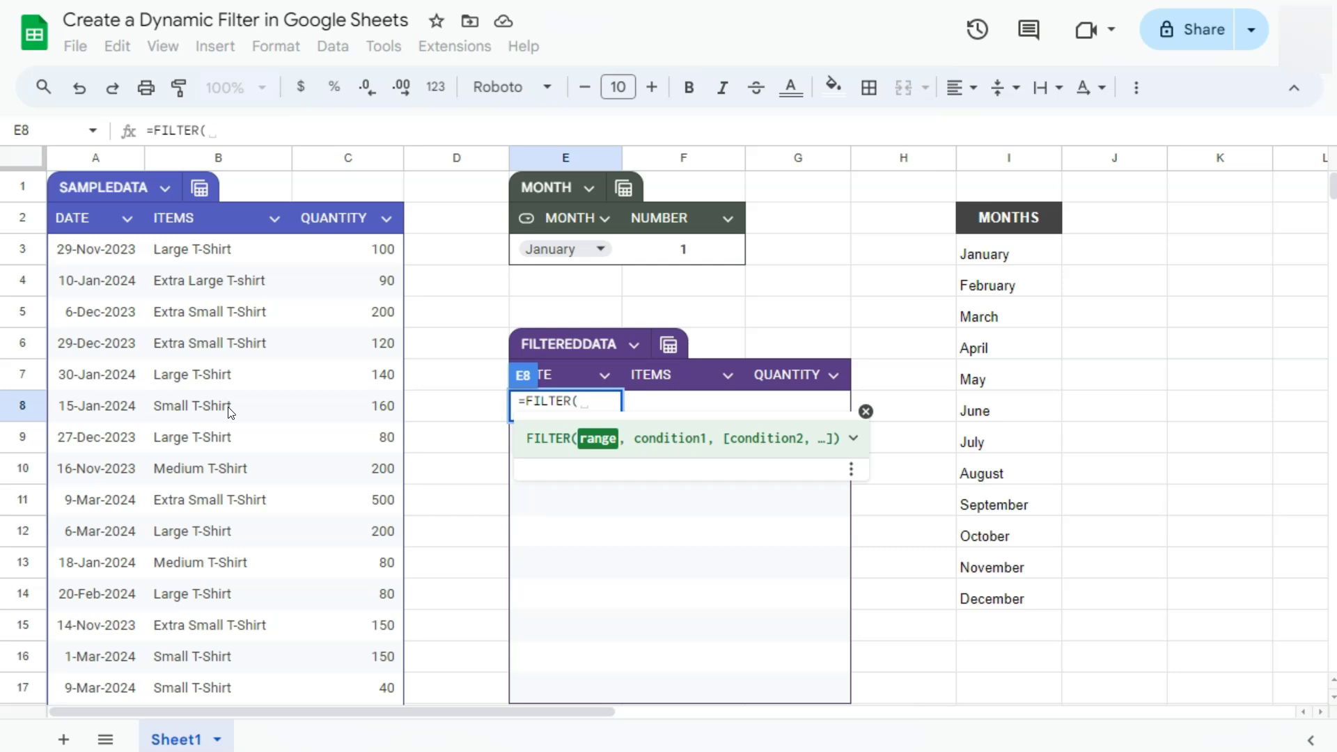
pyautogui.write('sa')
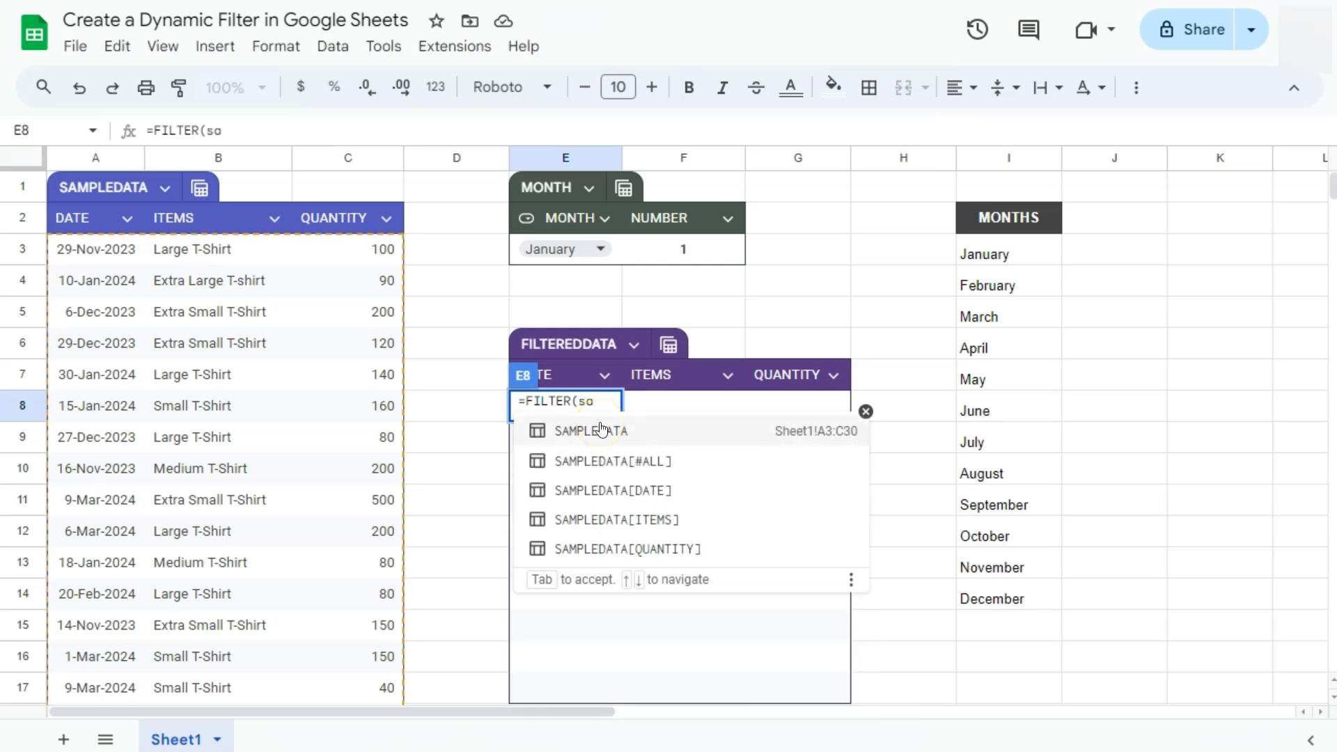
pyautogui.click(601, 429)
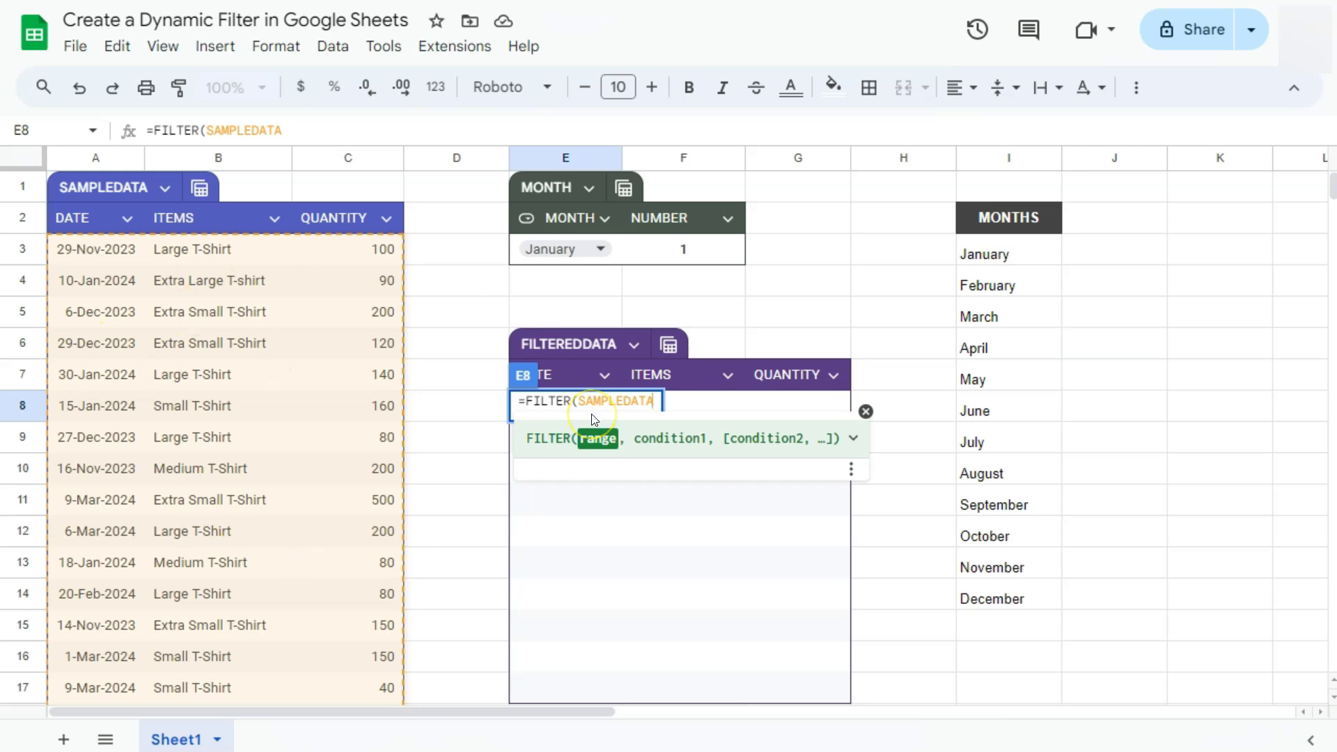
# Add the condition MONTH(SAMPLEDATA[DATE])=MONTH[NUMBER] and close the FILTER bracket
pyautogui.write(',')
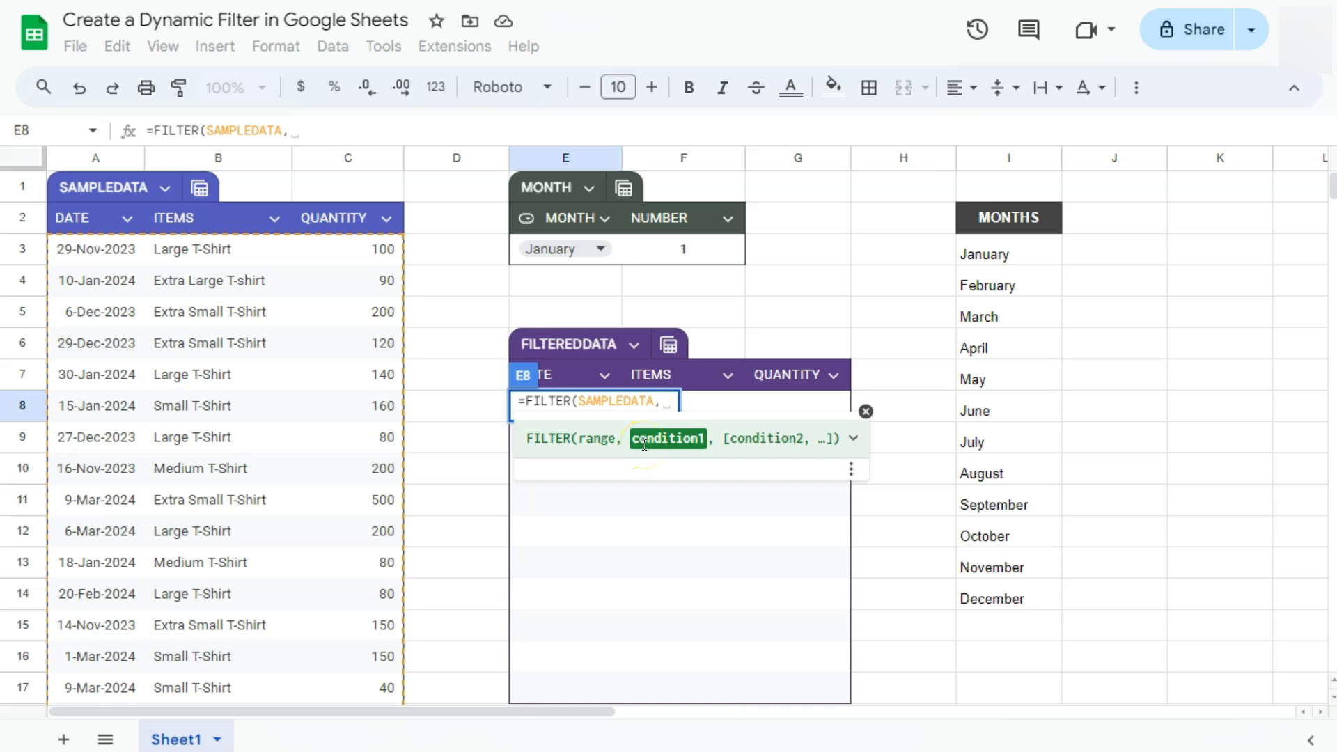
pyautogui.write('Month')
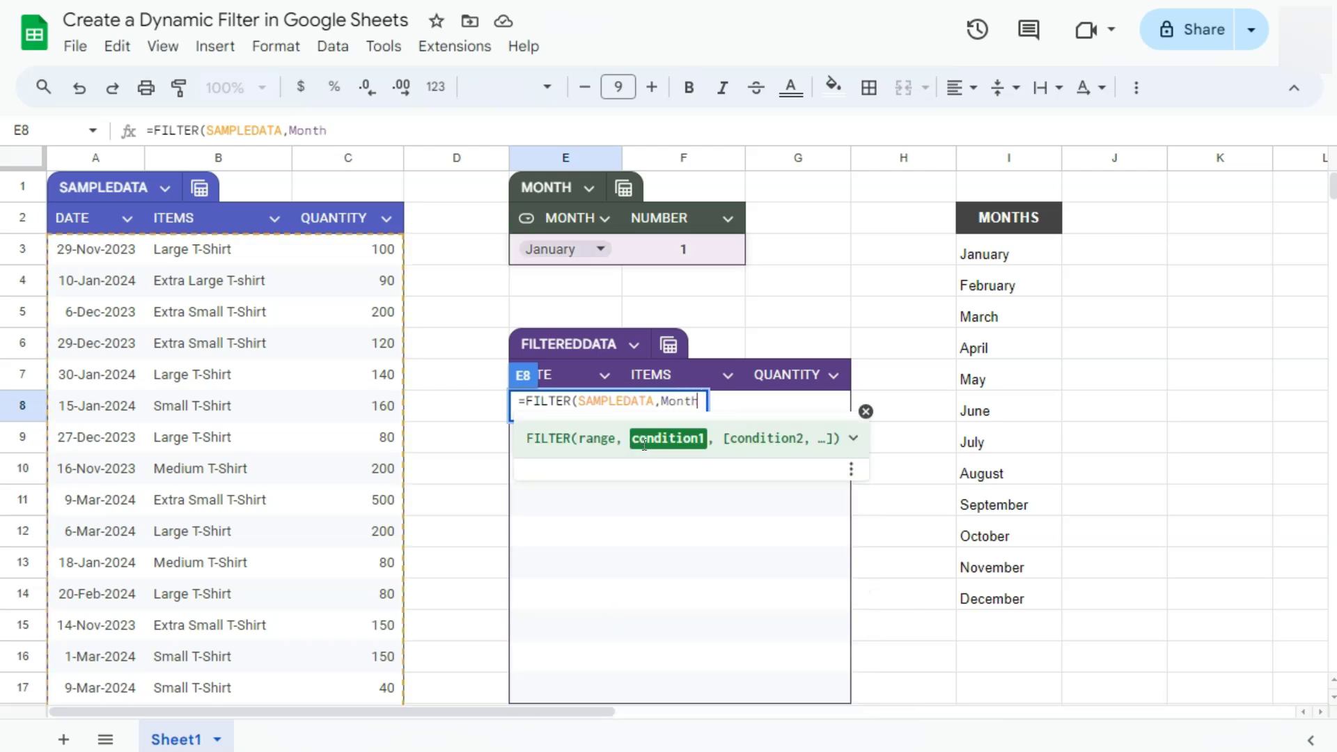
pyautogui.write('(')
pyautogui.click(707, 402)
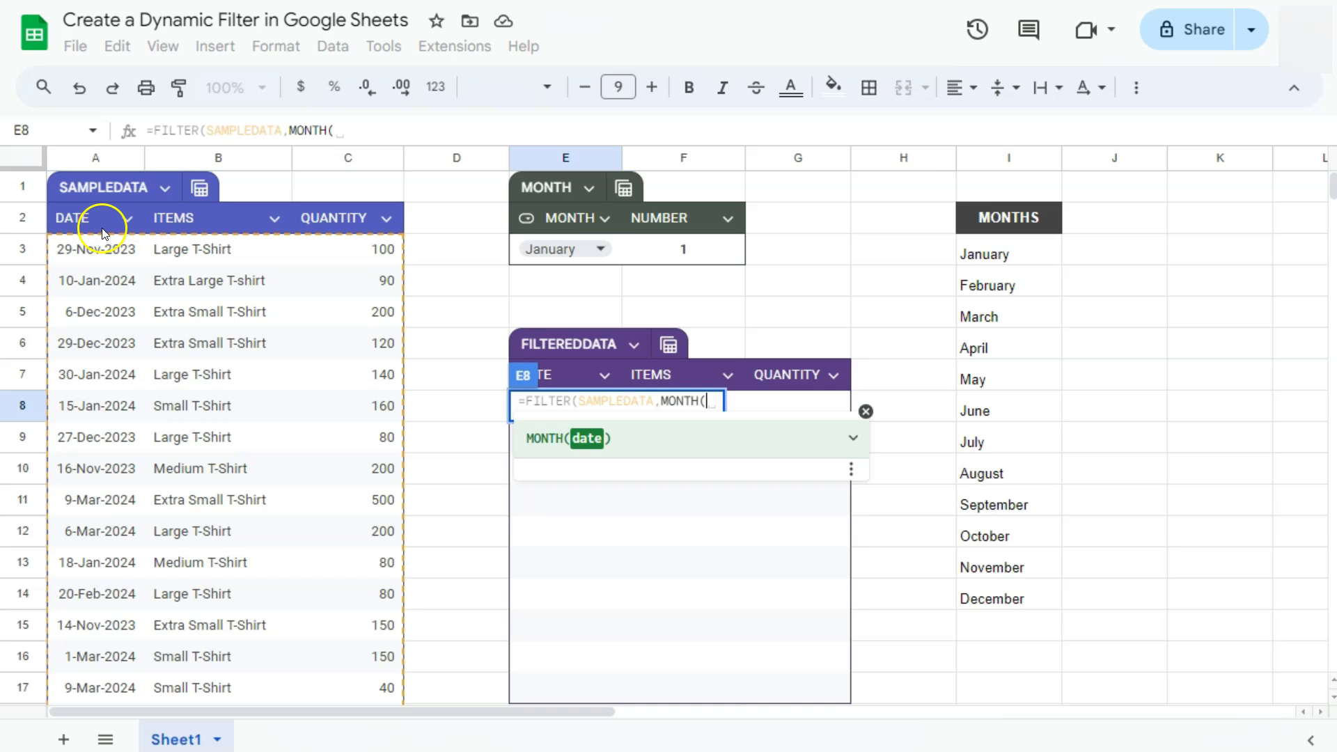
pyautogui.write('sa')
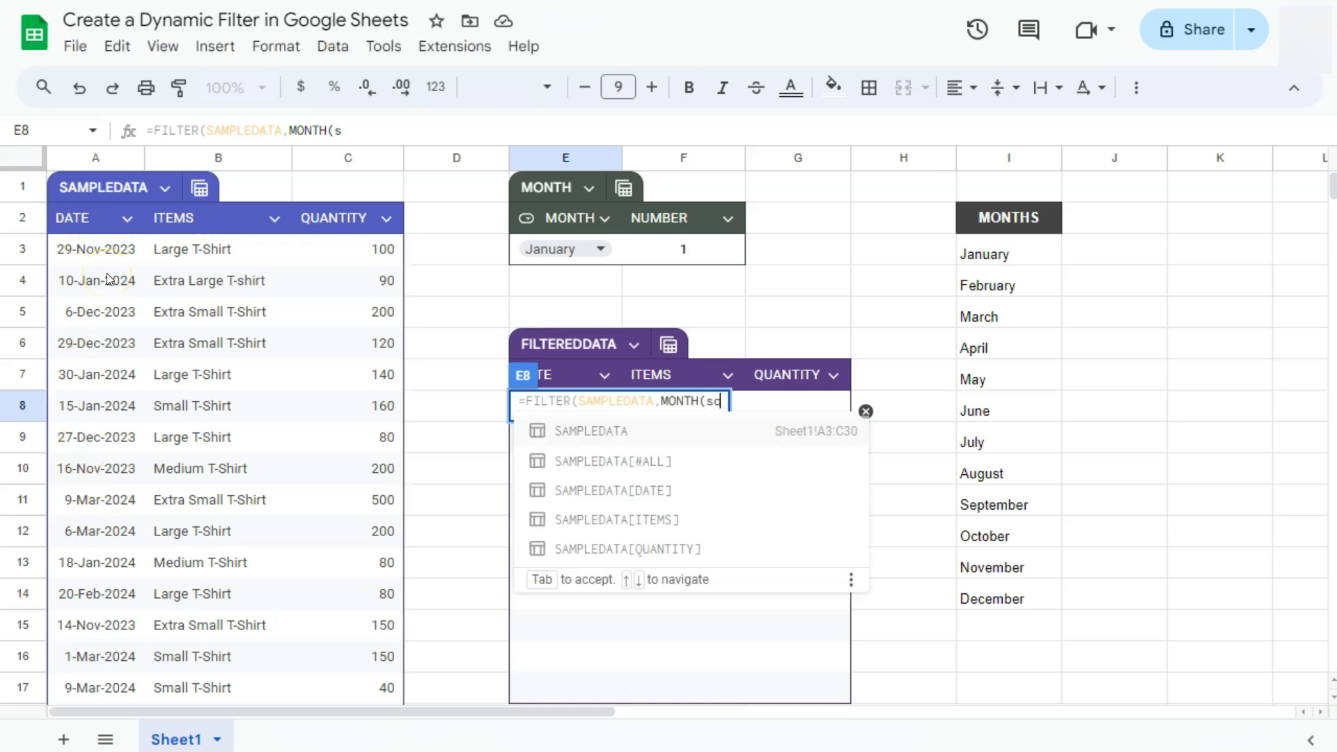
pyautogui.click(603, 498)
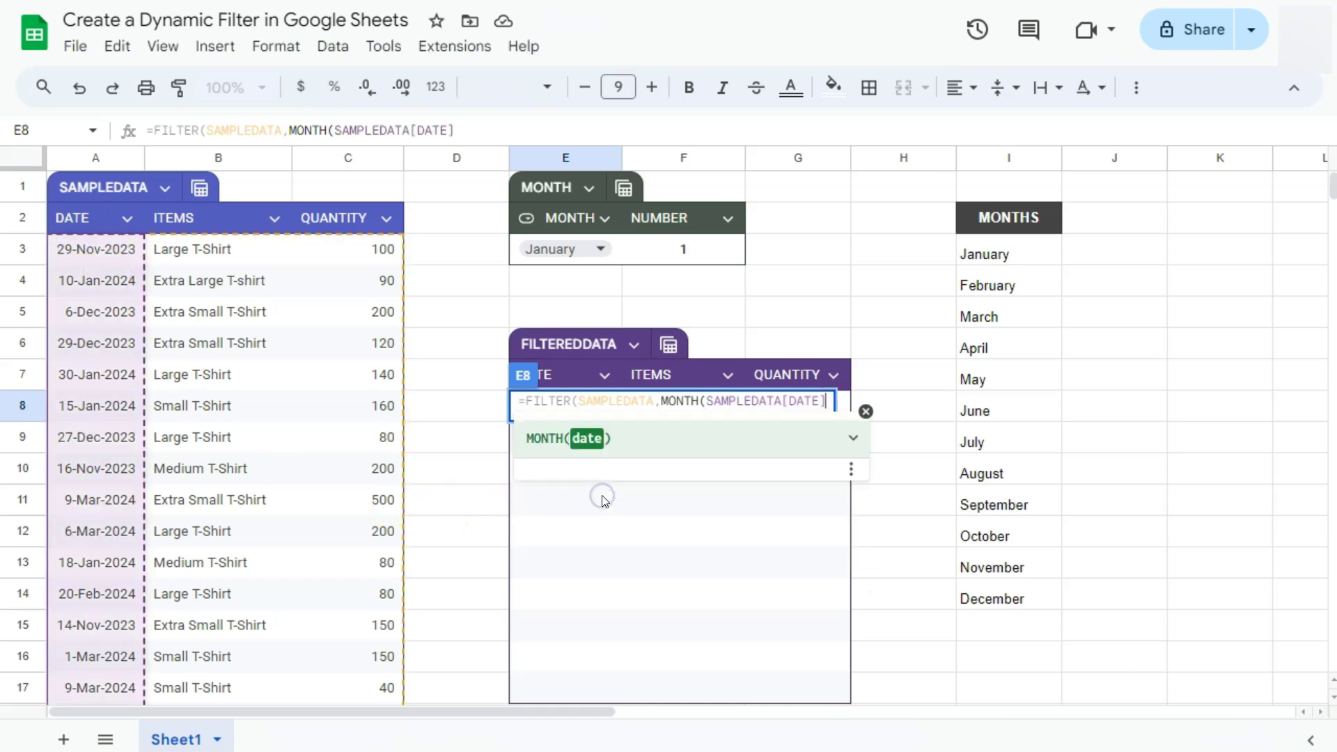
pyautogui.write(')')
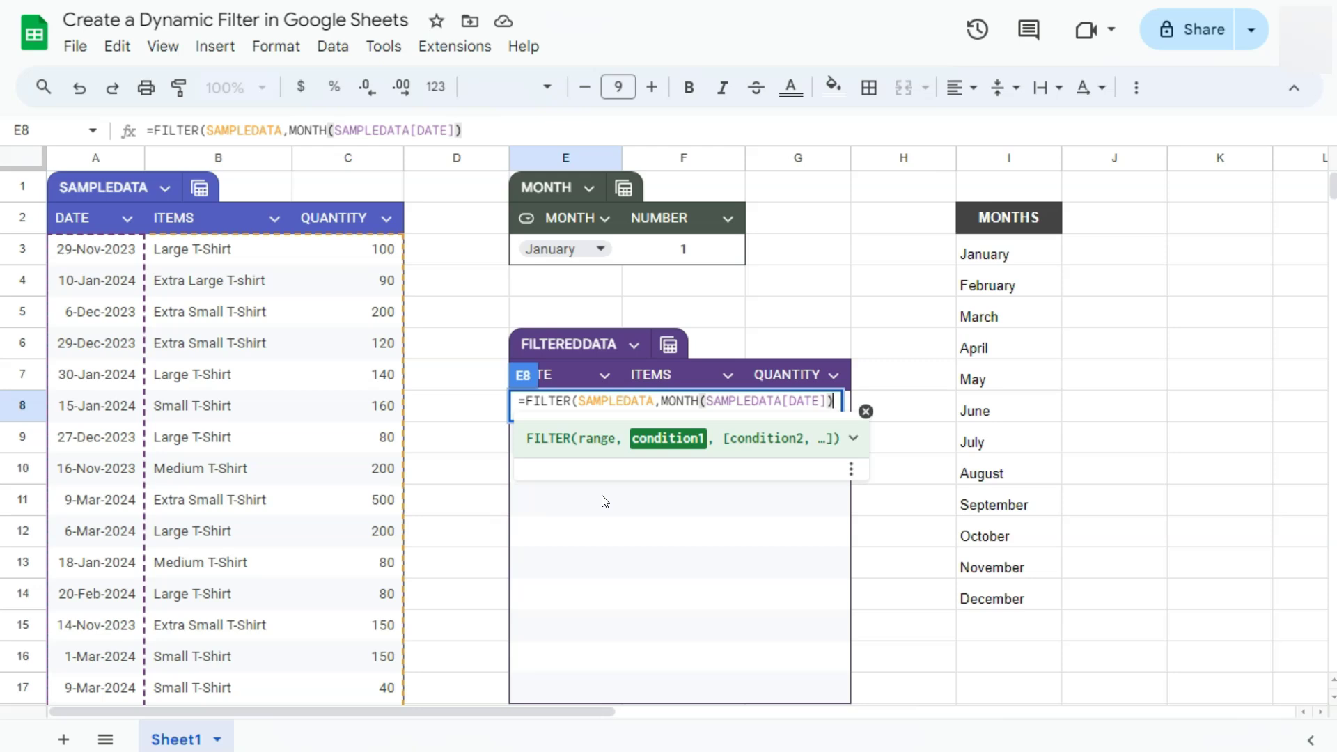
pyautogui.write('=')
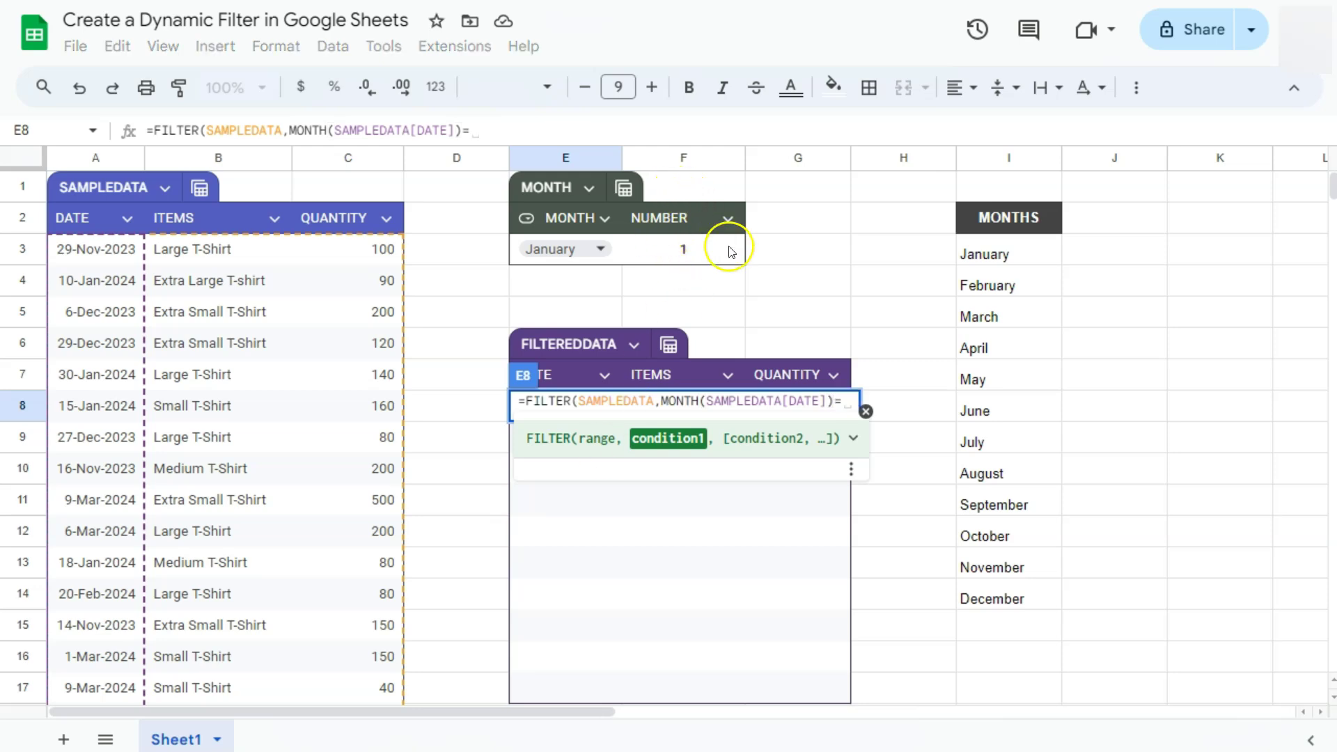
pyautogui.click(700, 257)
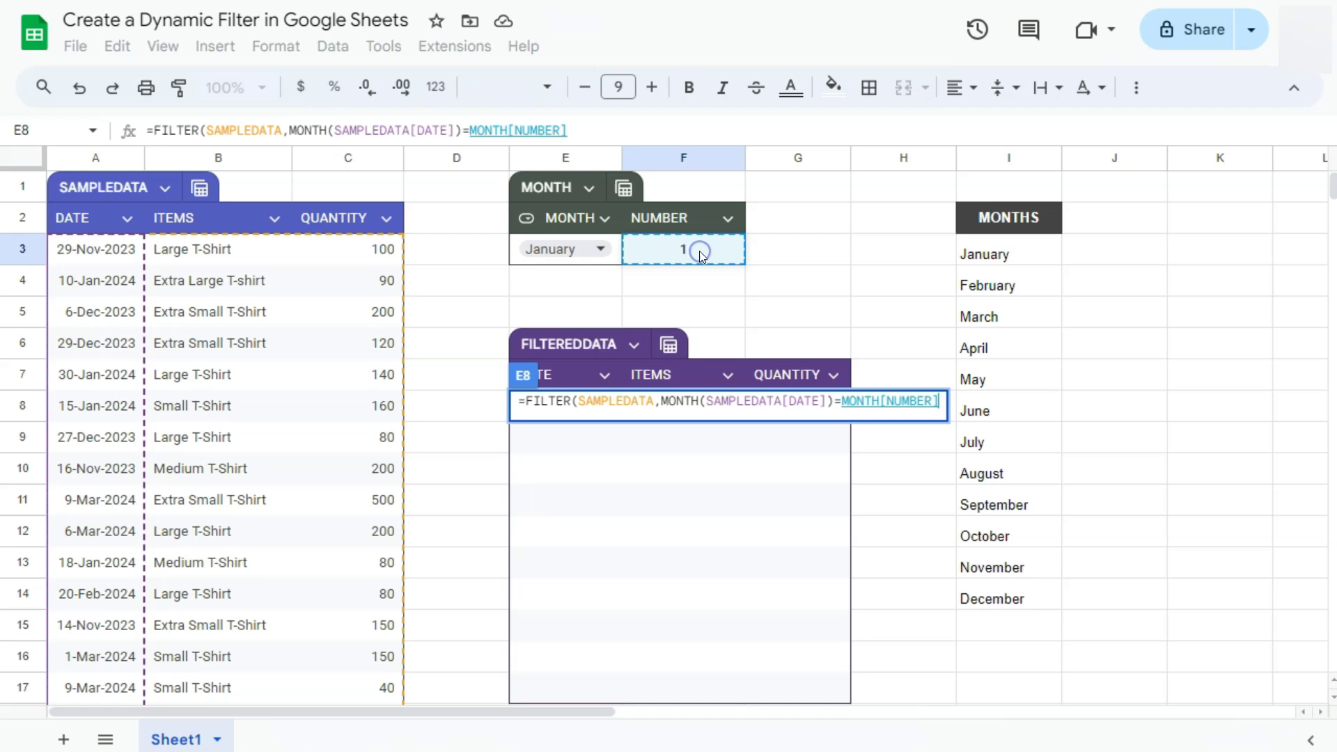
pyautogui.write(')')
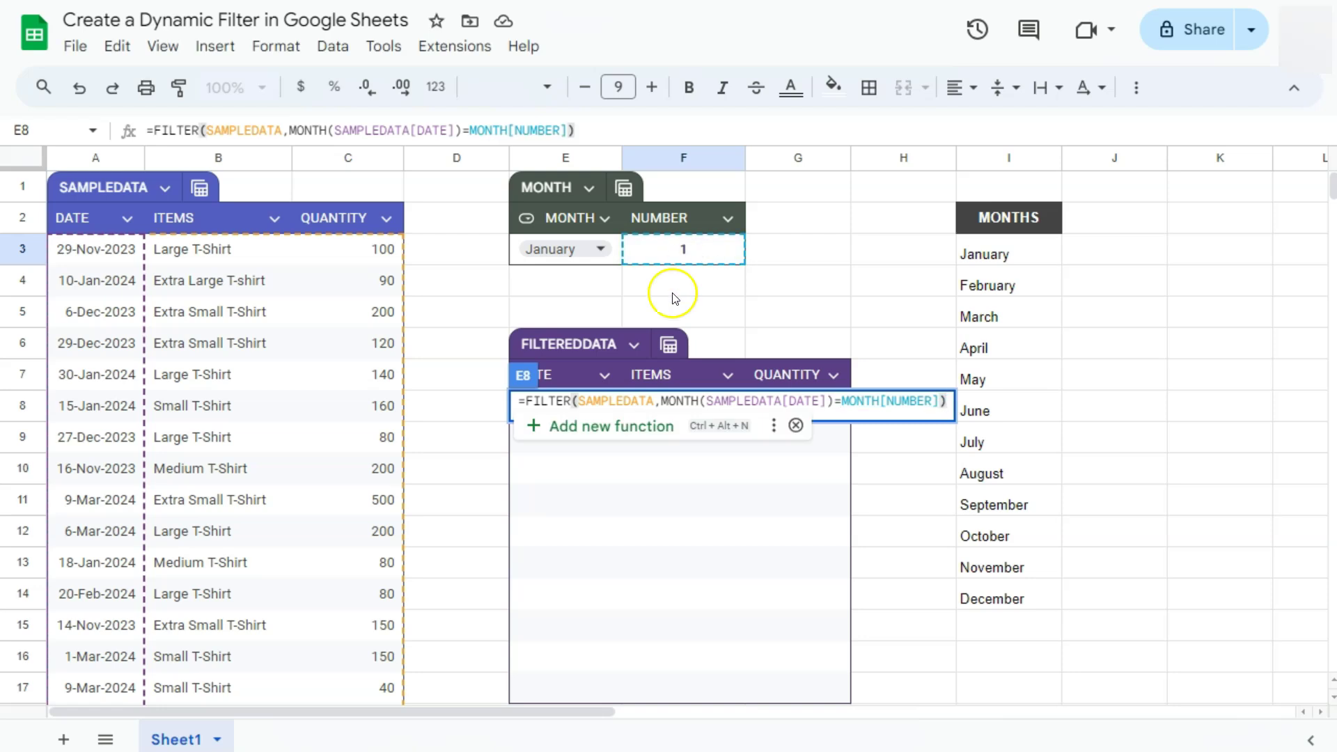
pyautogui.click(625, 406)
# Commit the FILTER formula, then pick February and March so eight March 2024 rows appear
pyautogui.press('Return')
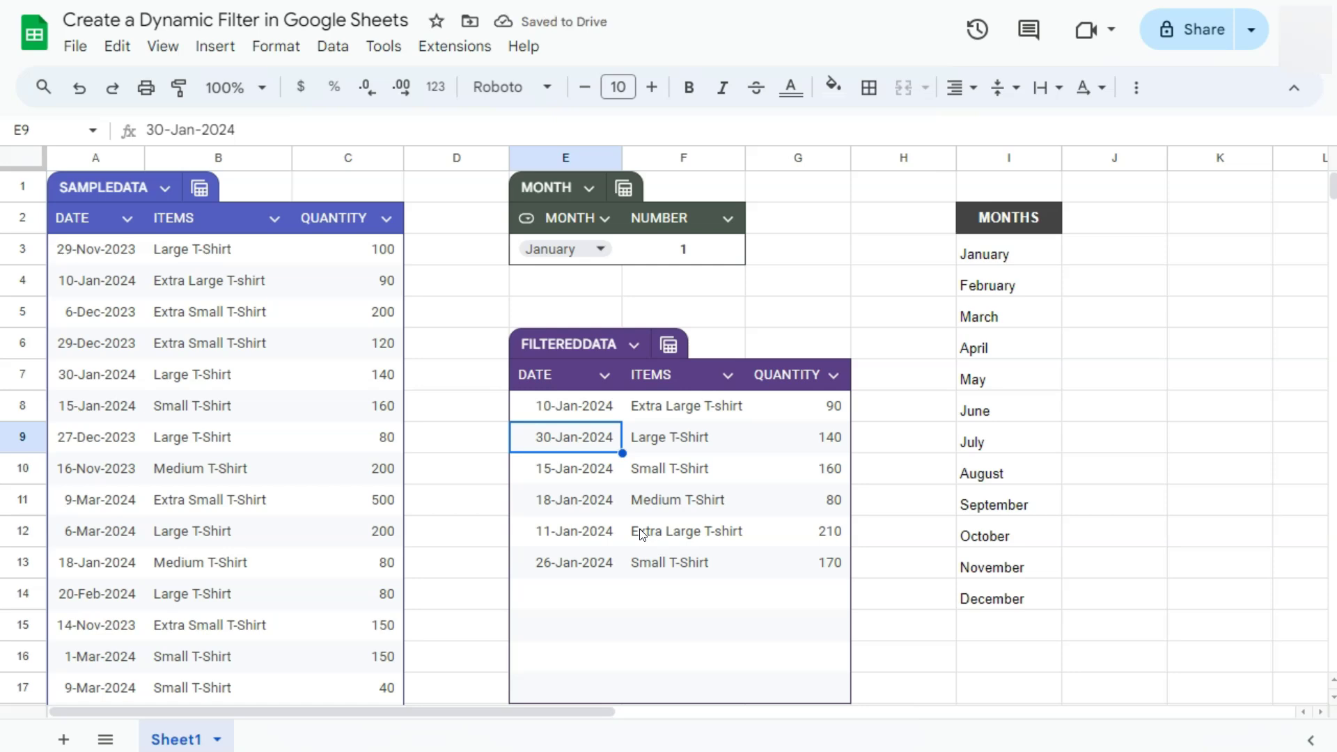
pyautogui.click(599, 249)
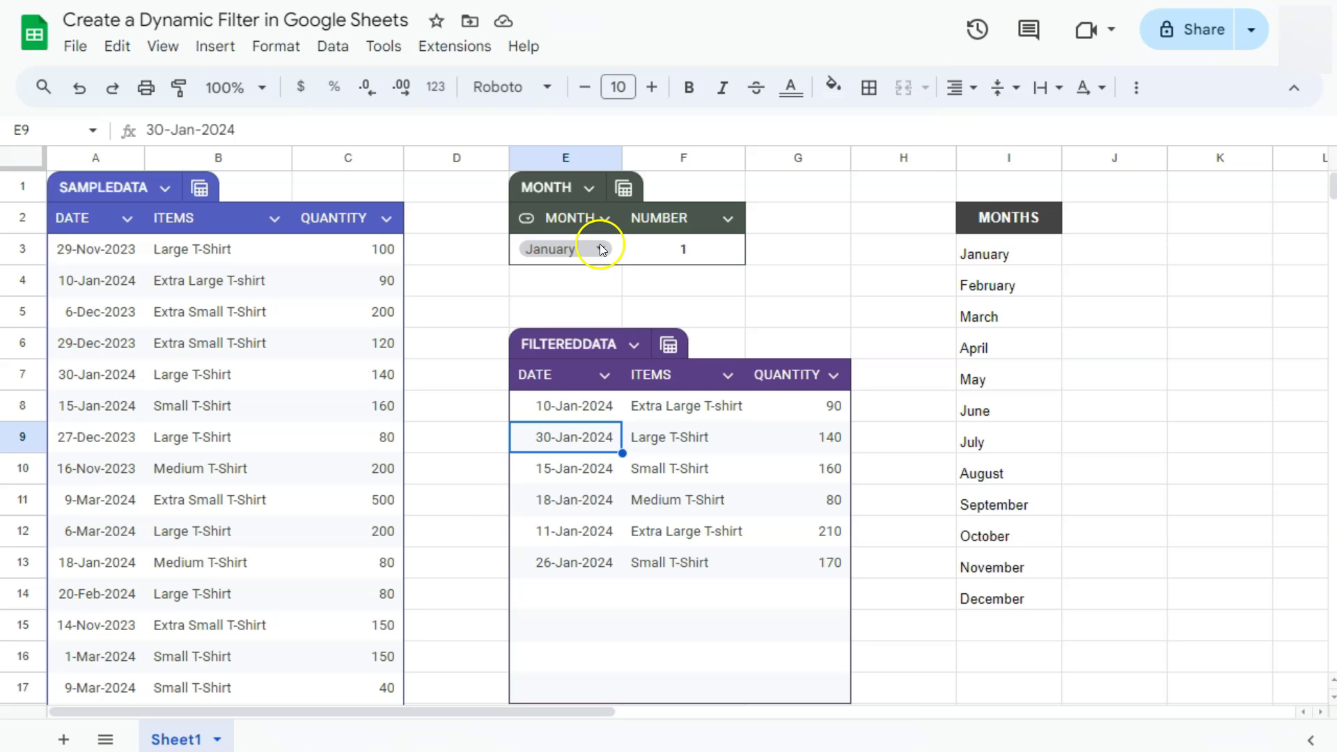
pyautogui.click(568, 319)
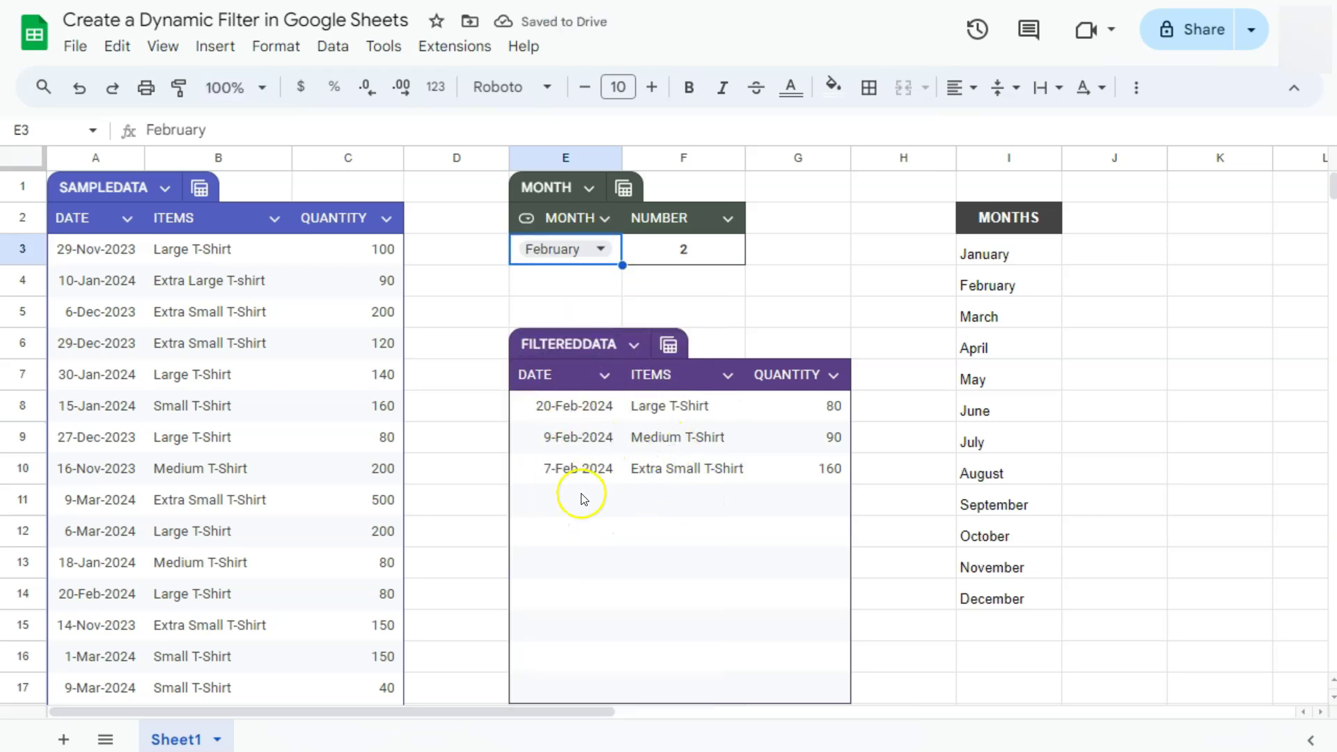
pyautogui.click(599, 249)
pyautogui.click(557, 350)
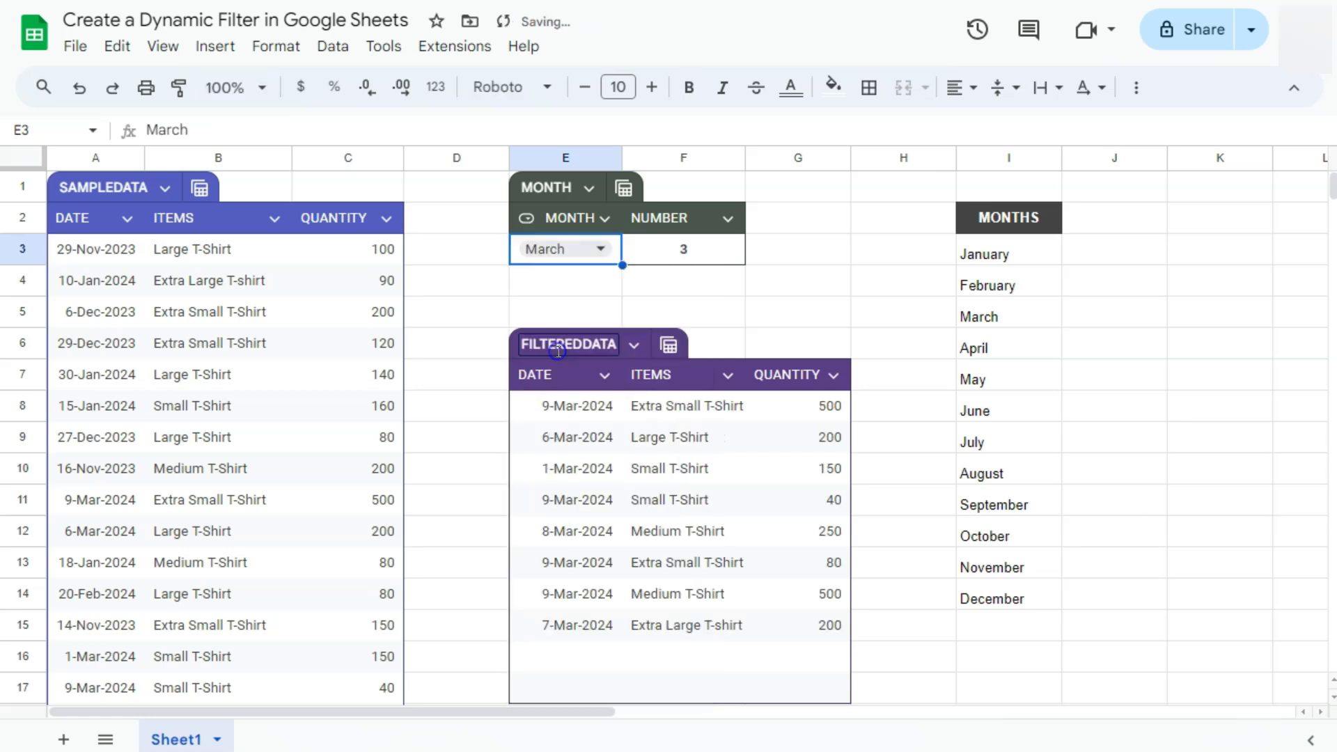